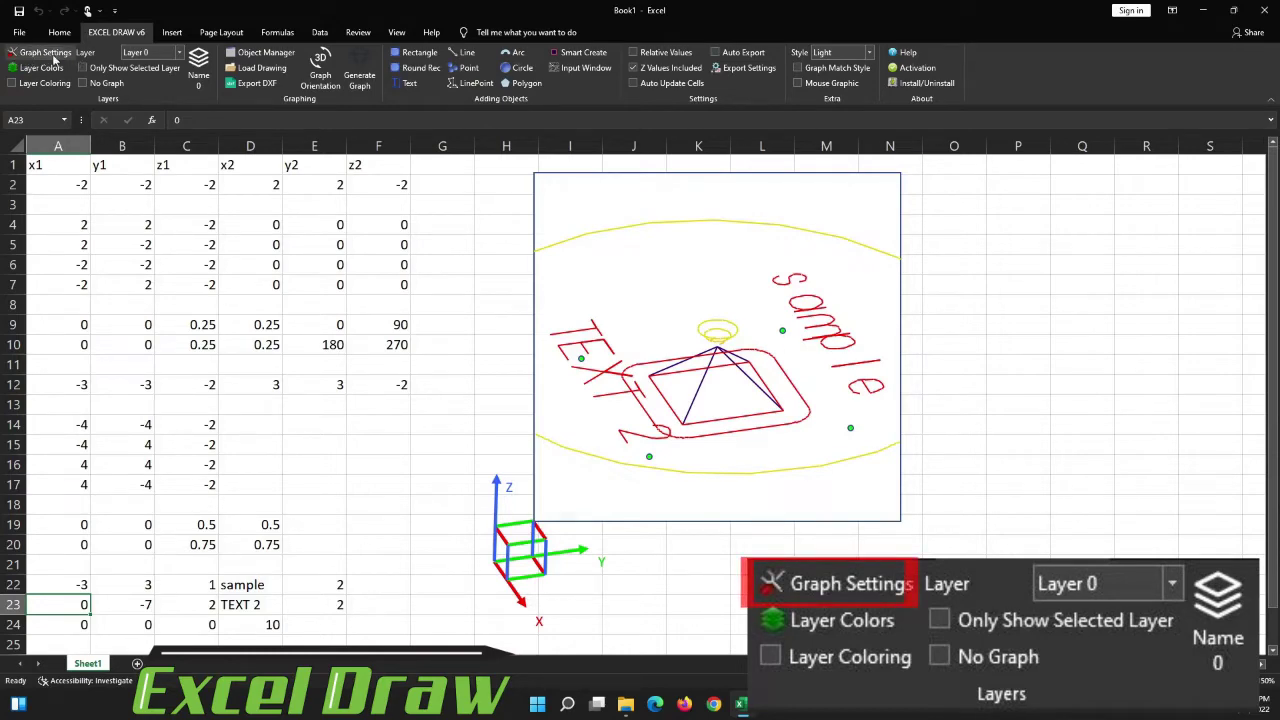
Step: Open Graph Settings, move the Graphing Options dialog left, and select the 'Drawing Preview' chart name
click(70, 54)
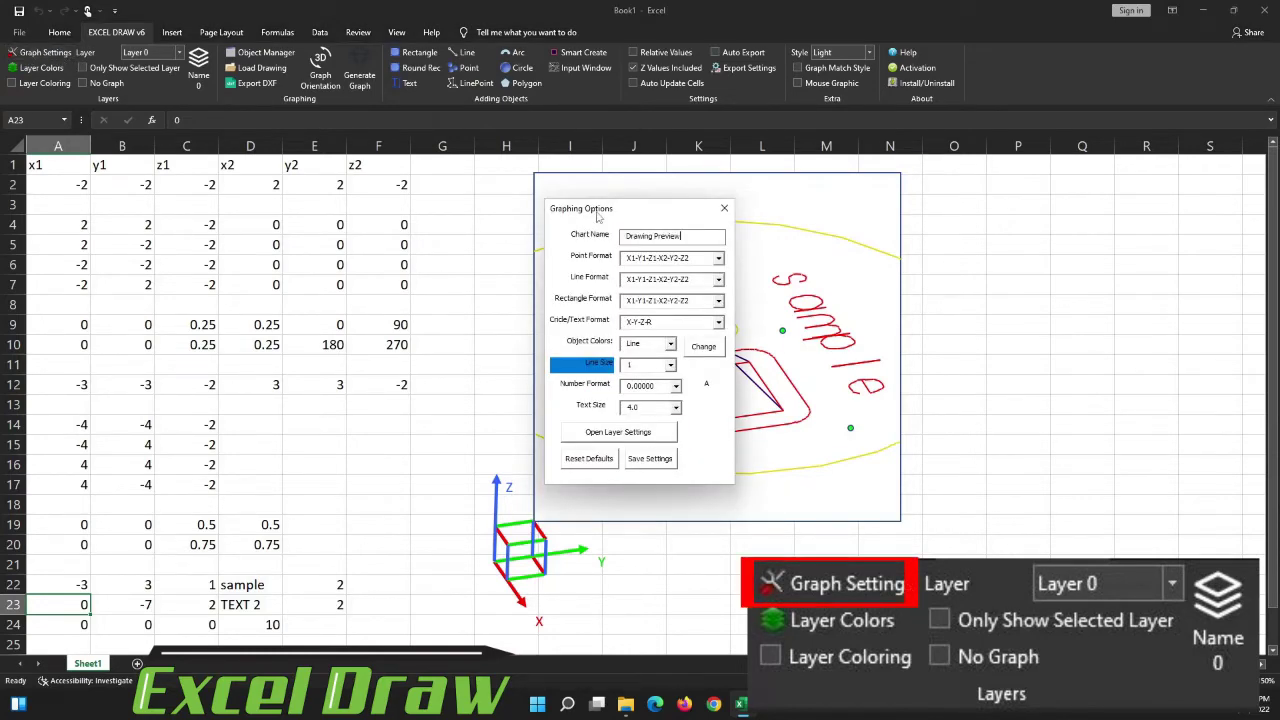
drag(582, 216, 342, 226)
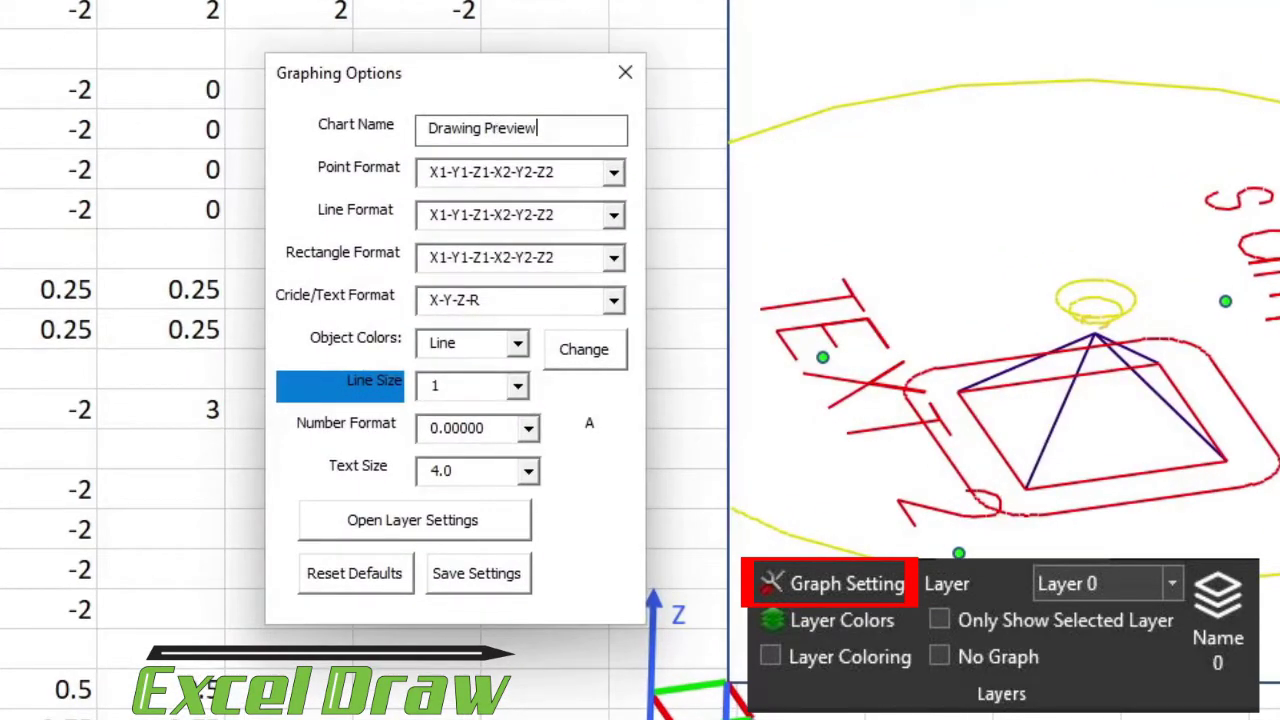
key(ctrl+a)
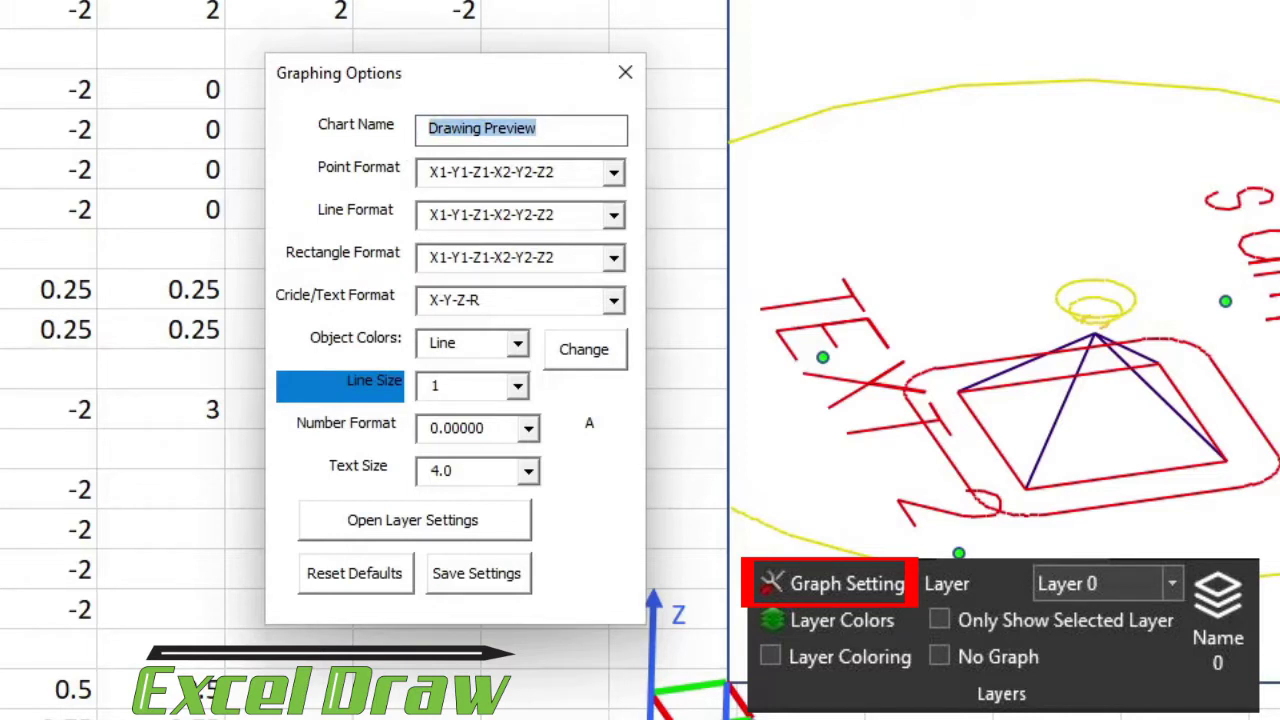
click(538, 128)
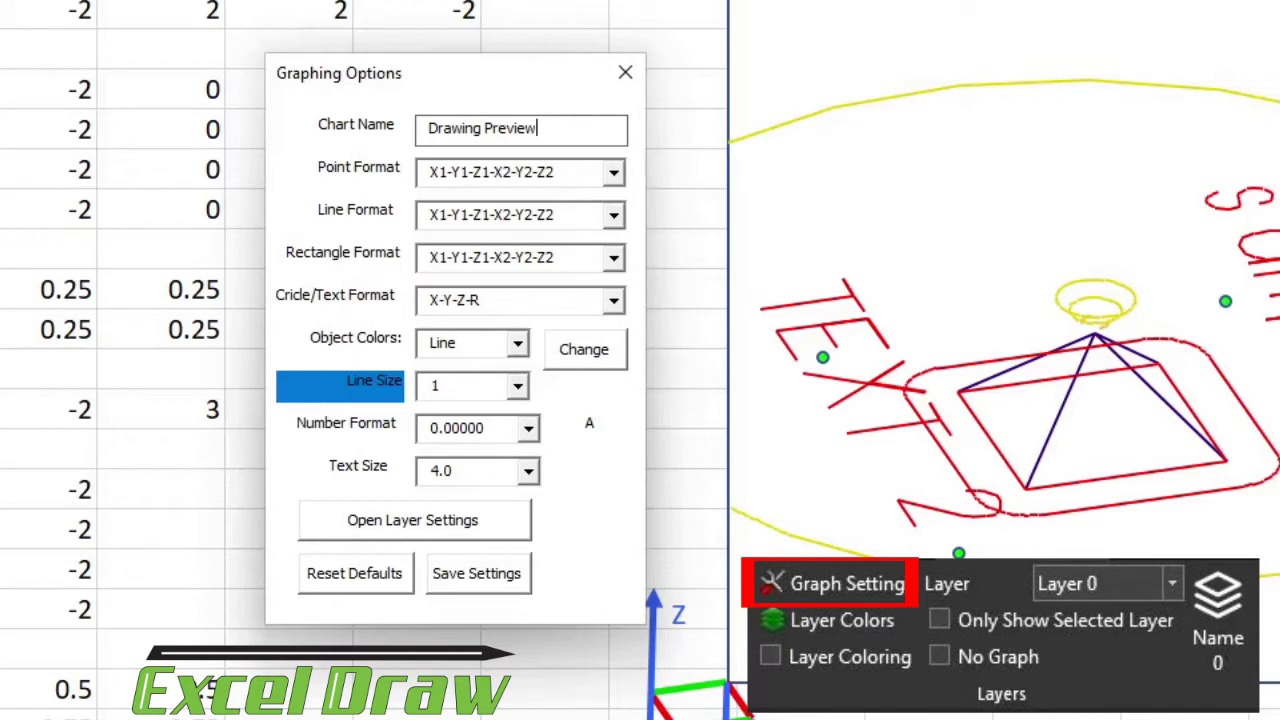
key(ctrl+a)
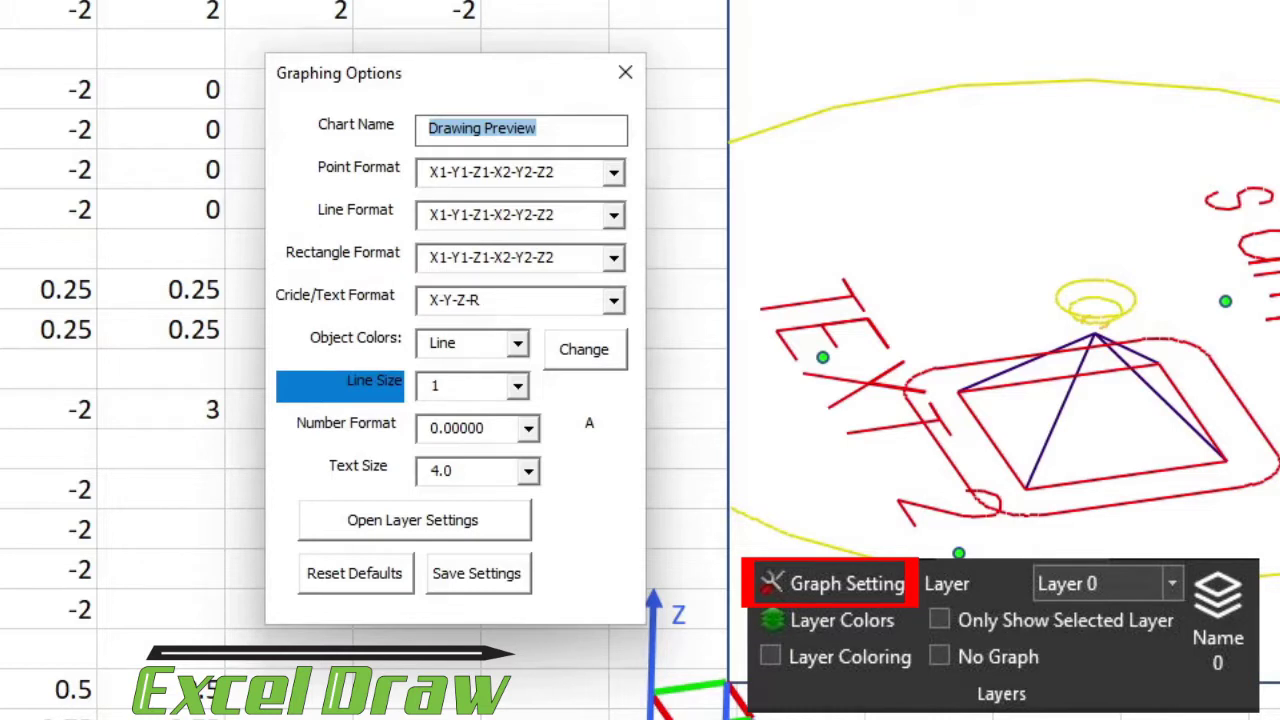
click(613, 172)
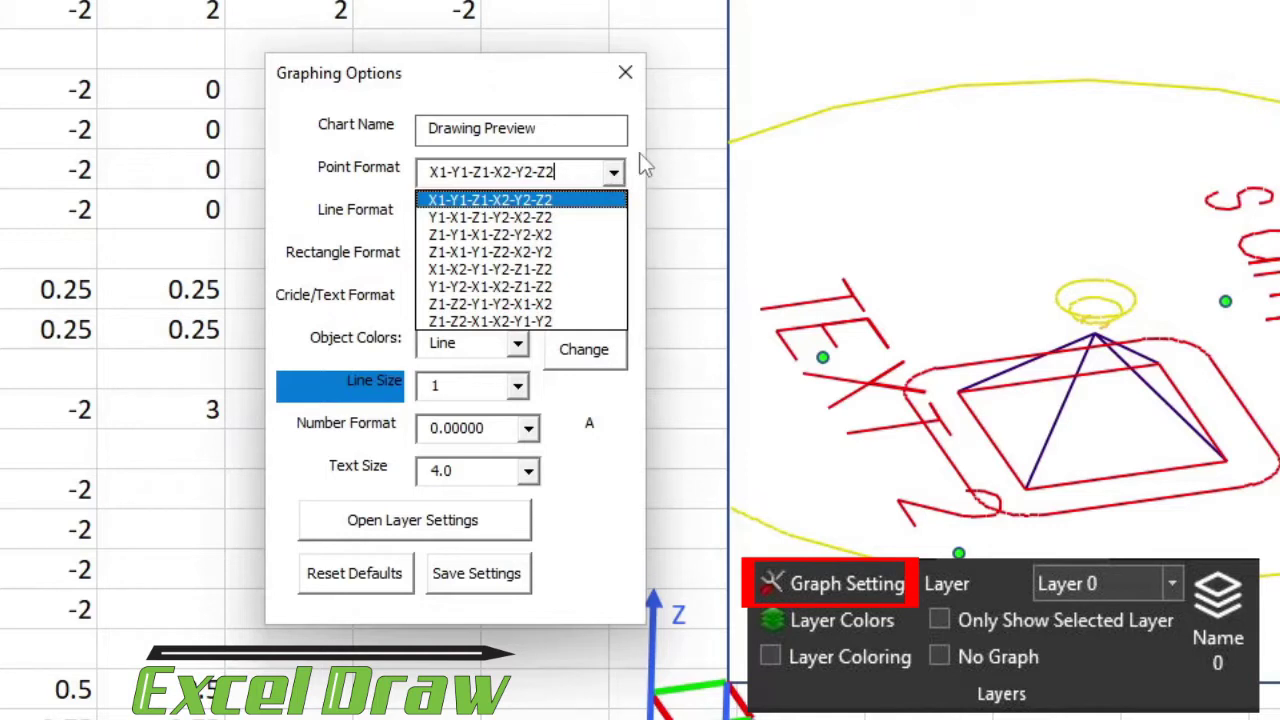
click(622, 174)
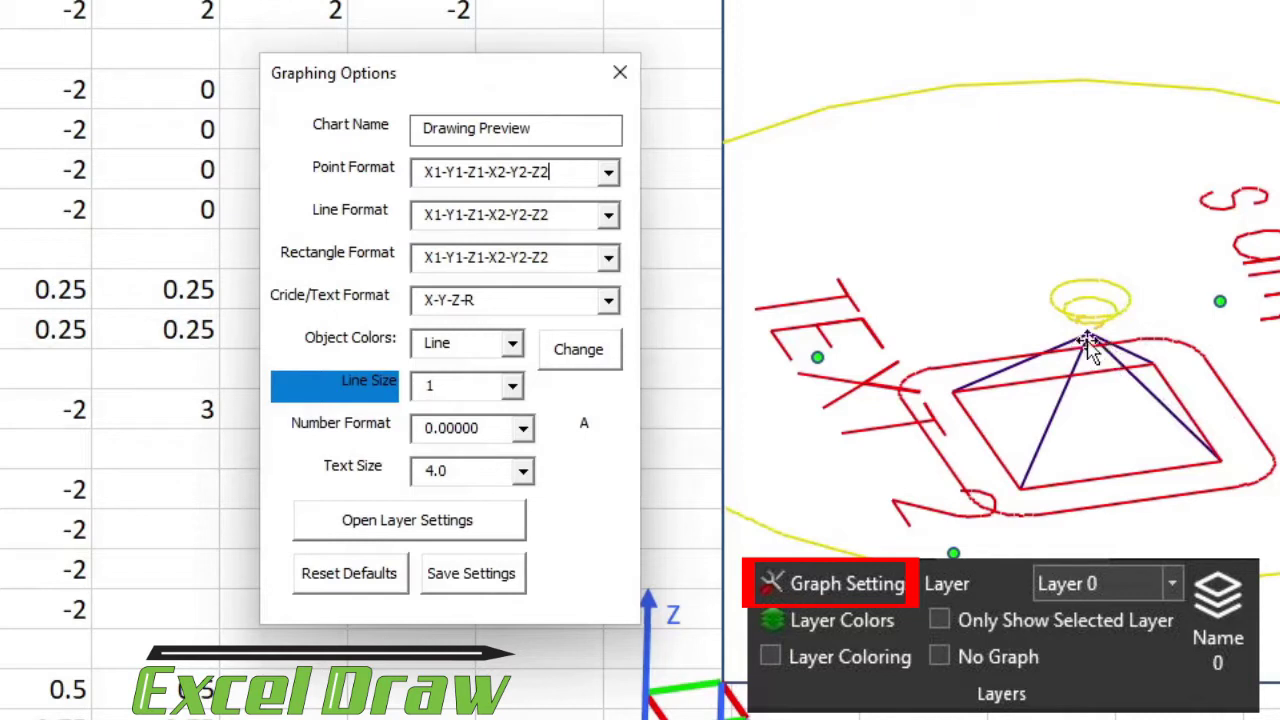
Step: Keep Line as the object type and try the preset red, blue, yellow, black, gray and white line colours
click(512, 345)
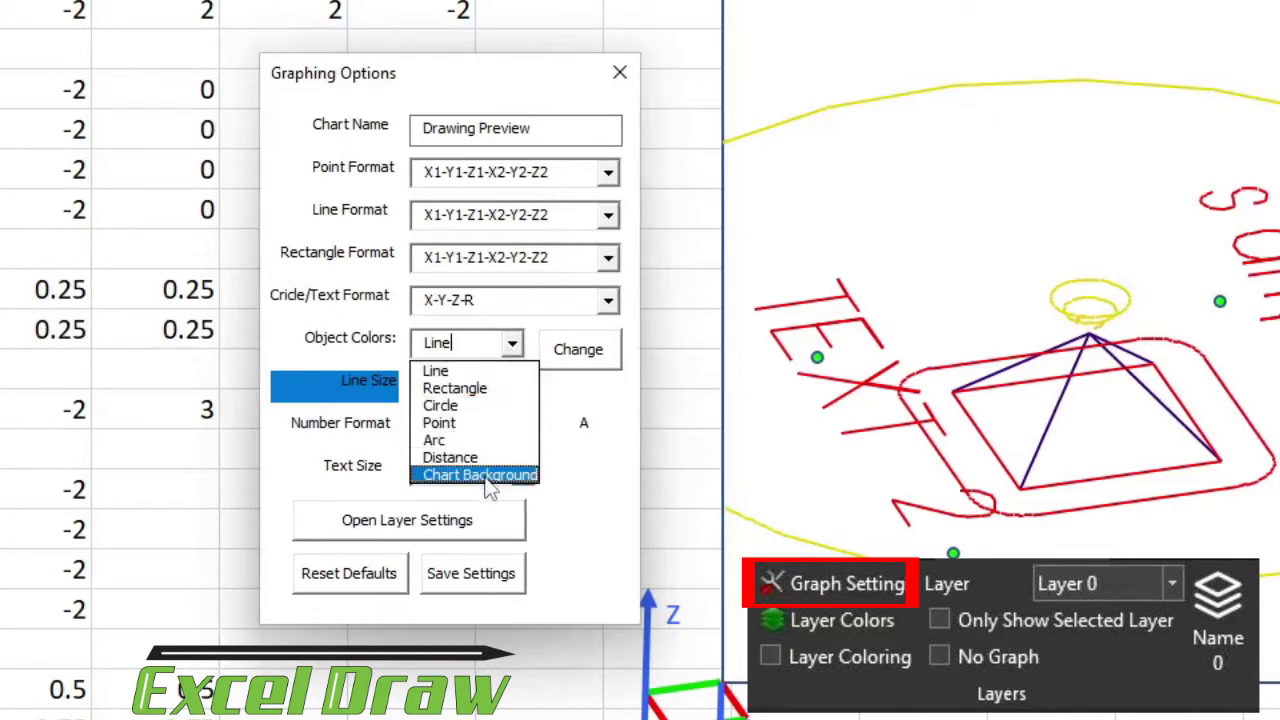
click(482, 379)
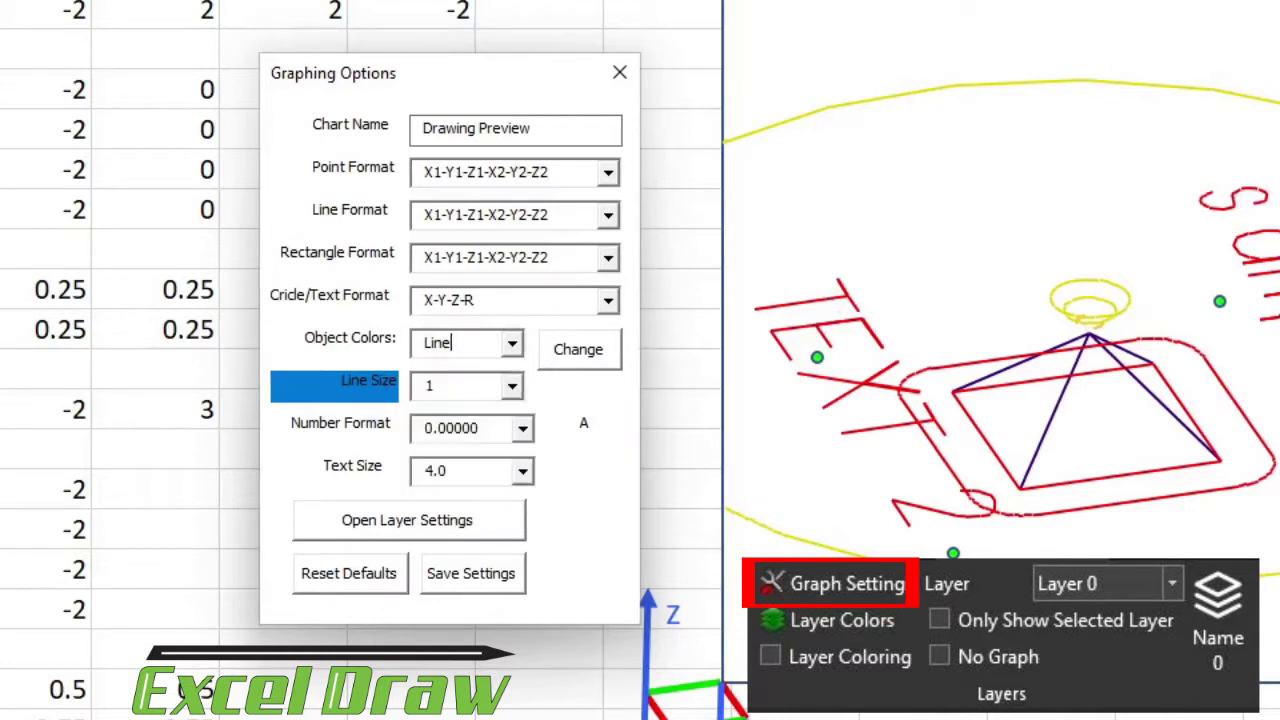
click(597, 365)
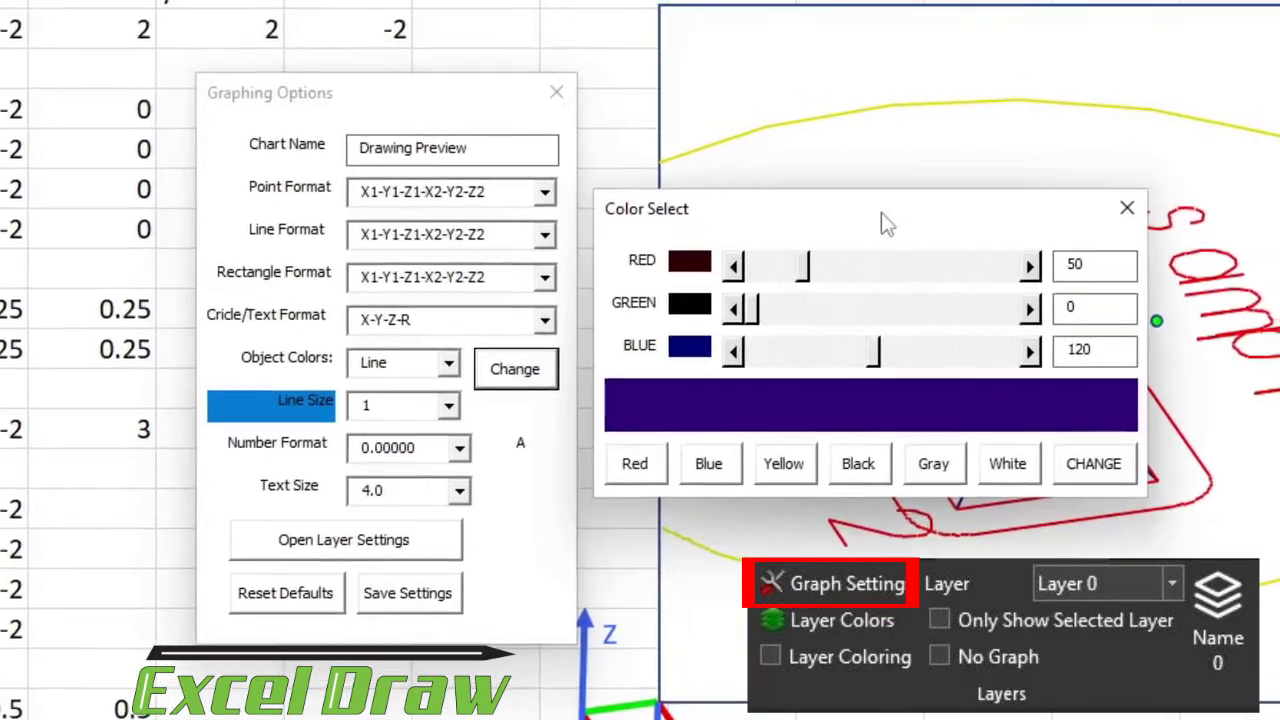
drag(881, 212, 1004, 36)
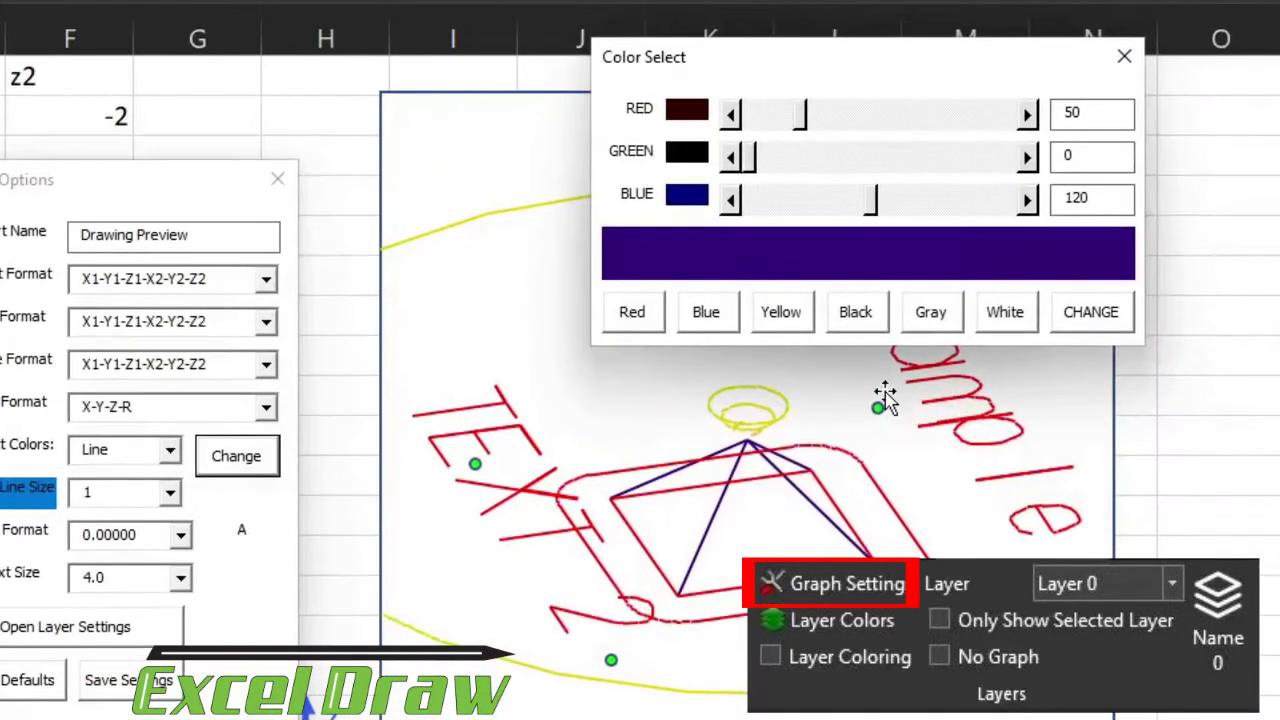
click(625, 318)
click(712, 318)
click(780, 314)
click(855, 314)
click(930, 314)
click(1005, 314)
click(1095, 314)
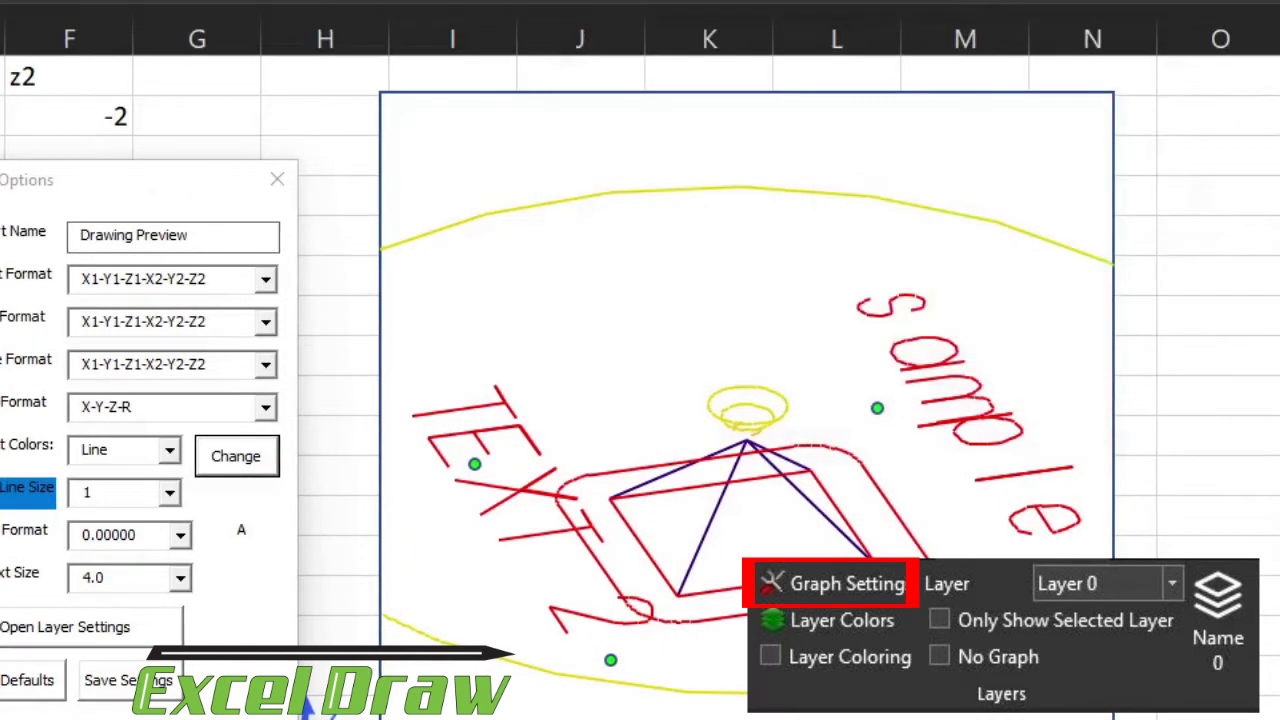
Step: Set the line colour to gray 75, 75, 75 and apply it
click(218, 455)
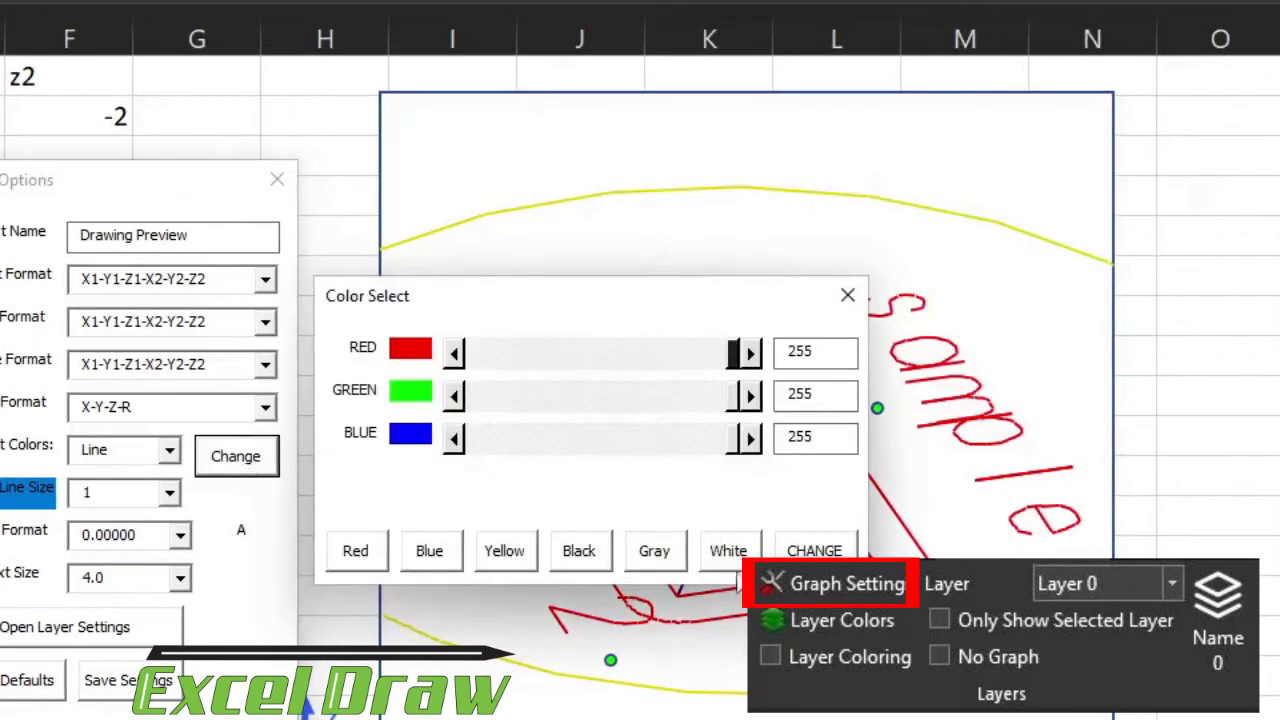
mouse_move(570, 312)
mouse_down()
mouse_move(890, 40)
mouse_move(601, 145)
mouse_up()
click(630, 386)
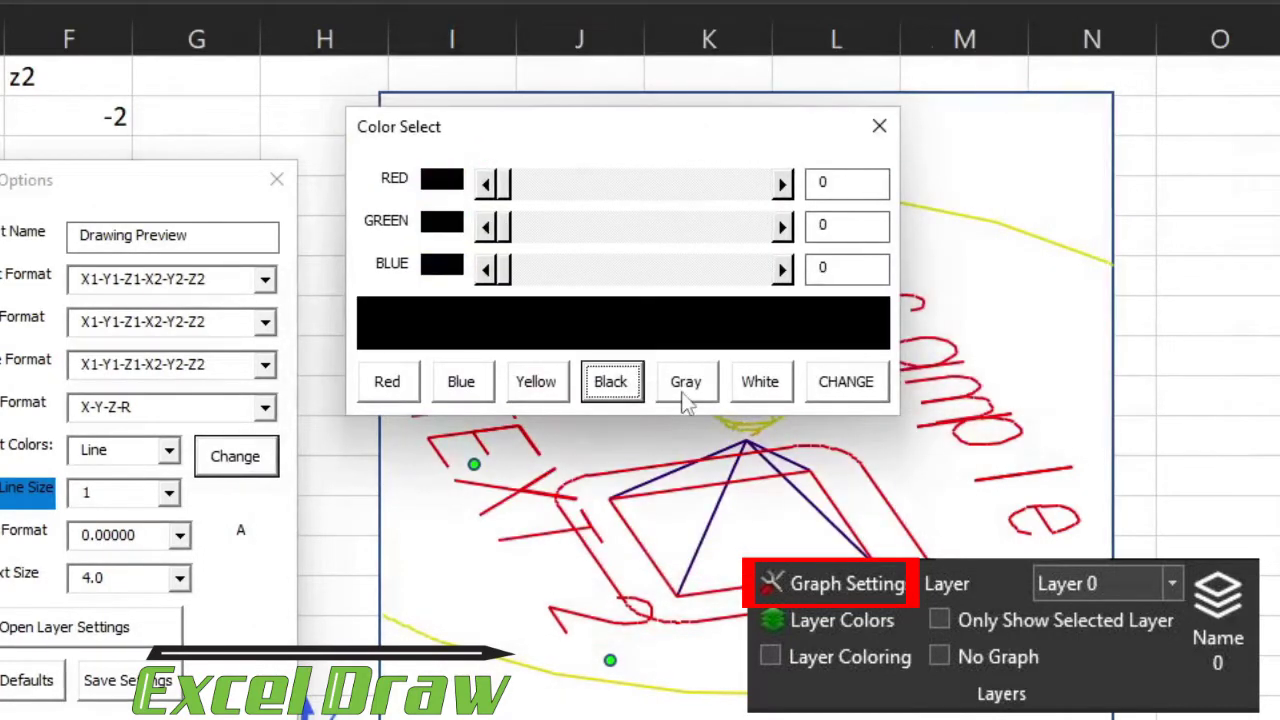
click(686, 394)
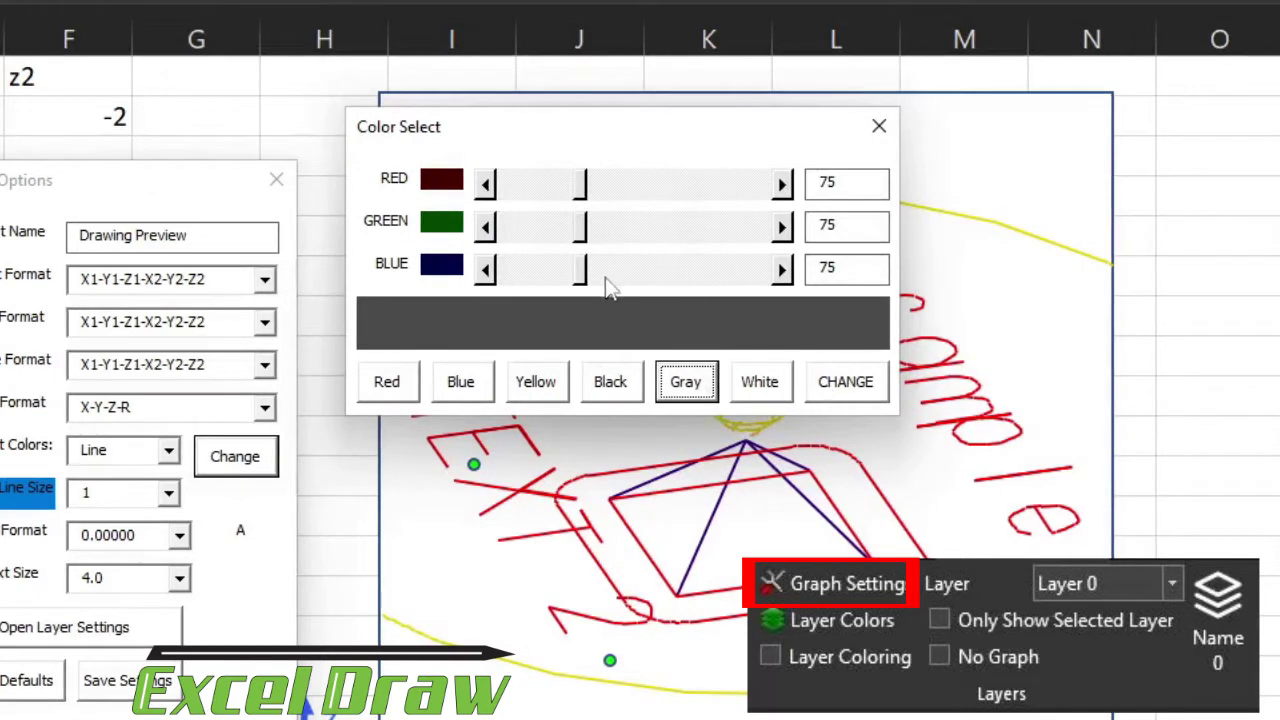
click(864, 386)
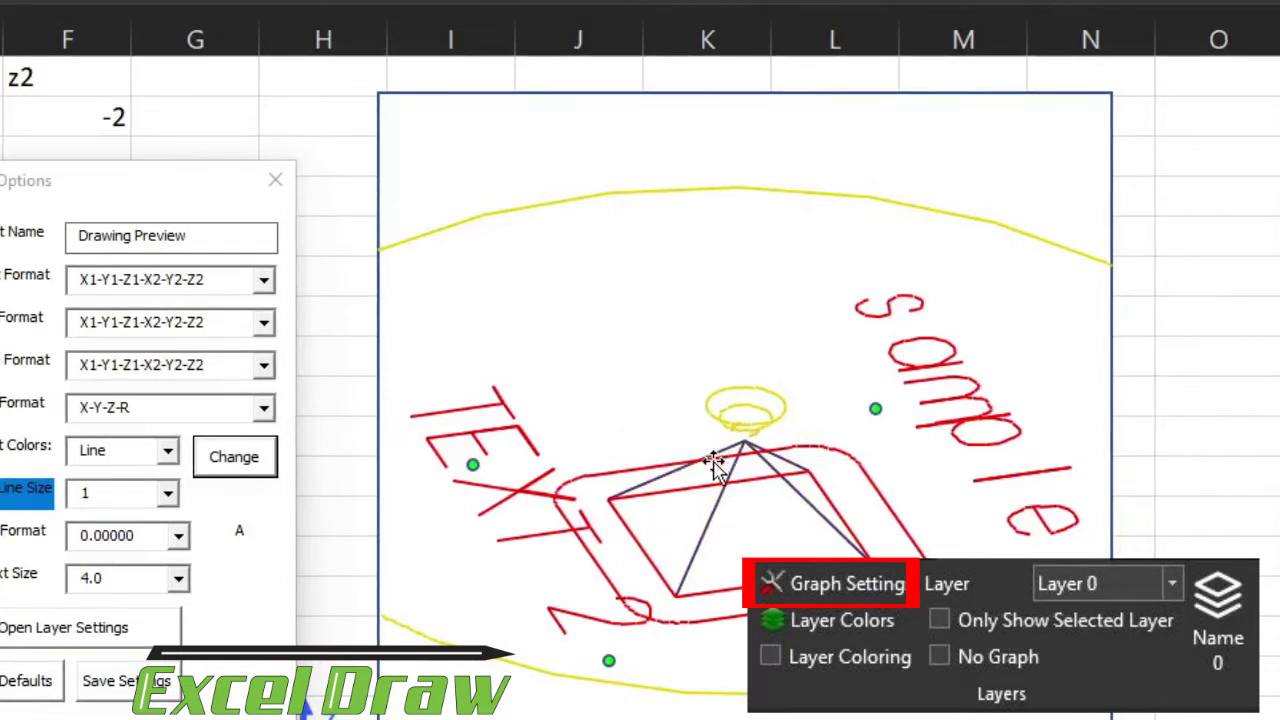
Step: Set the line colour to light blue with Blue 228, Green 154 and Red 37, then apply it
click(238, 458)
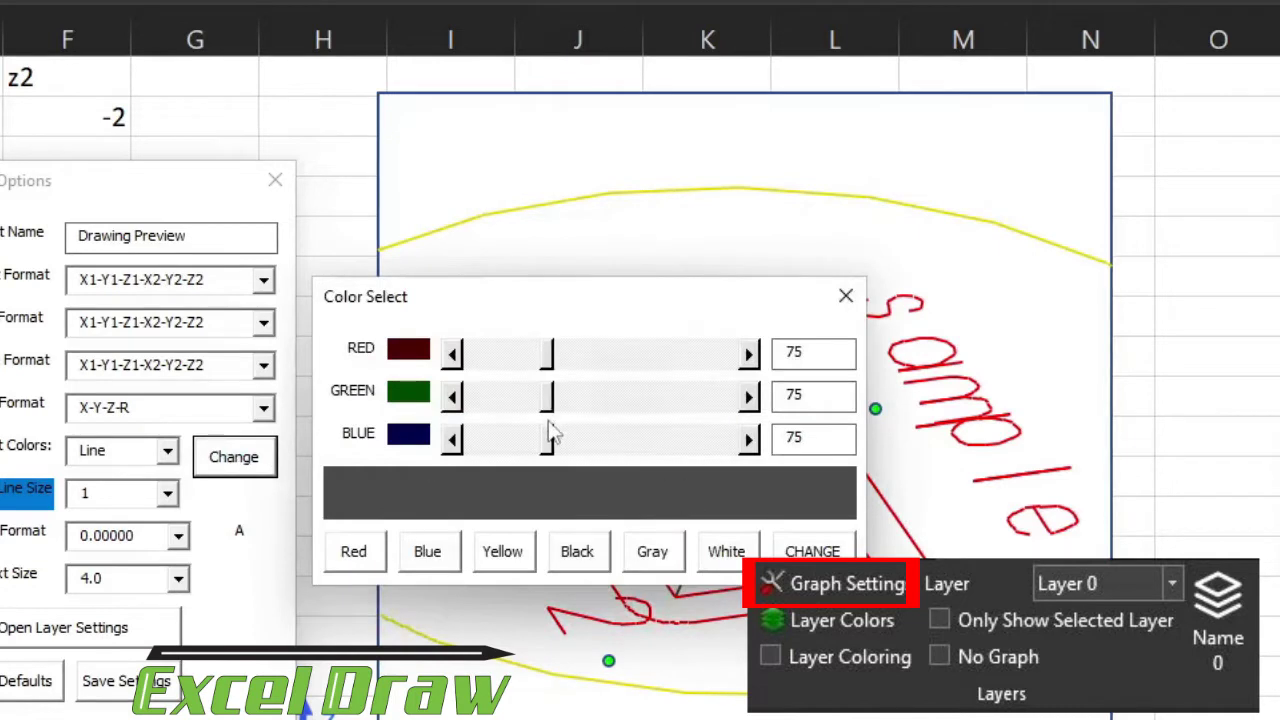
drag(552, 440, 703, 440)
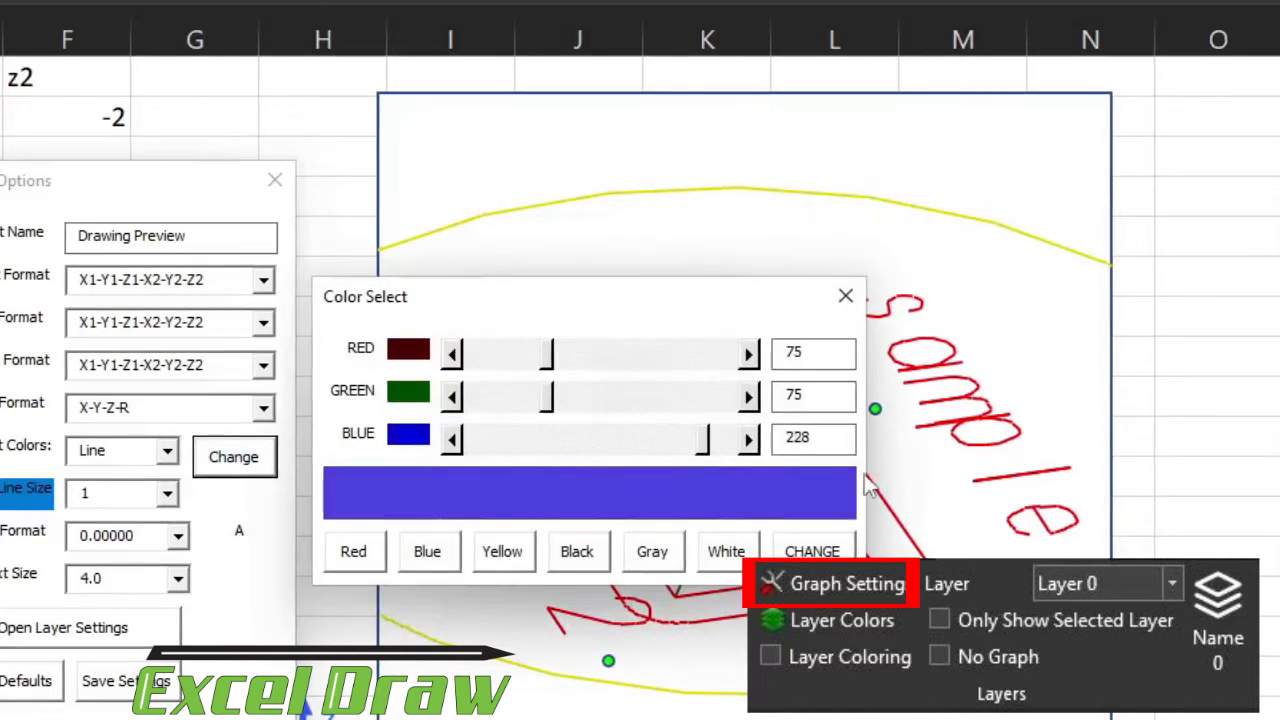
drag(544, 400, 626, 402)
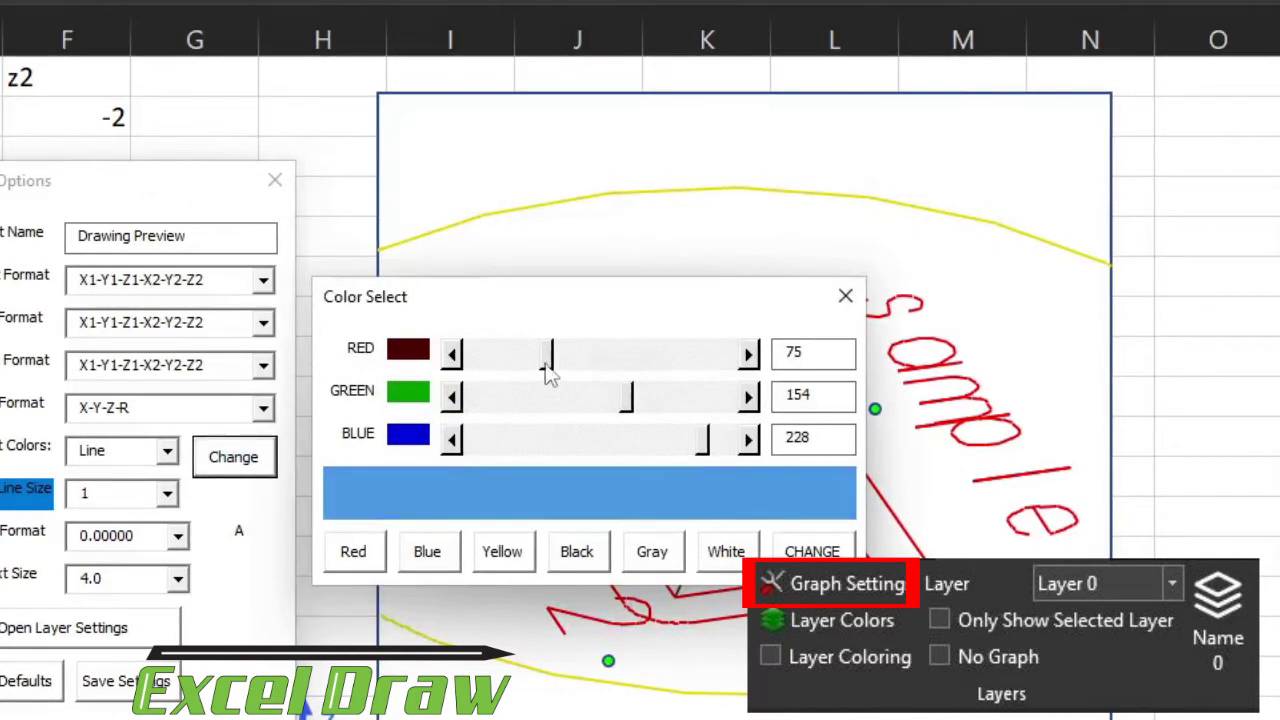
drag(547, 362, 510, 362)
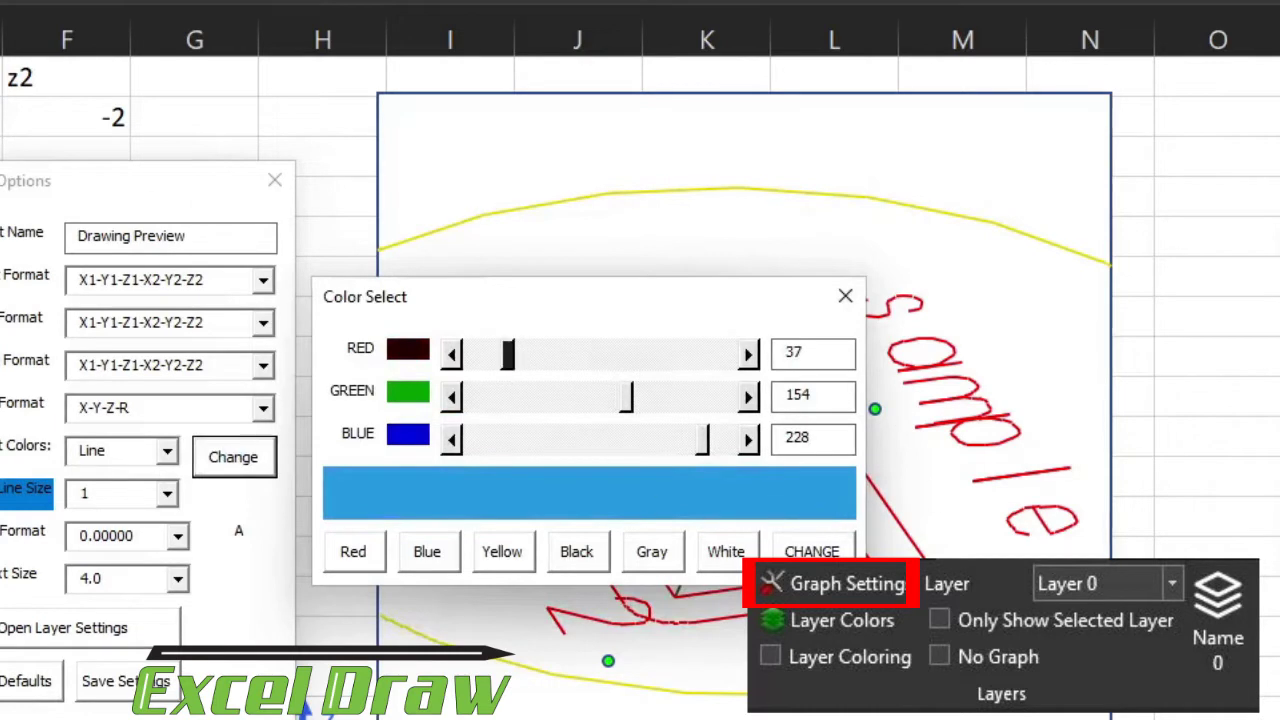
click(812, 551)
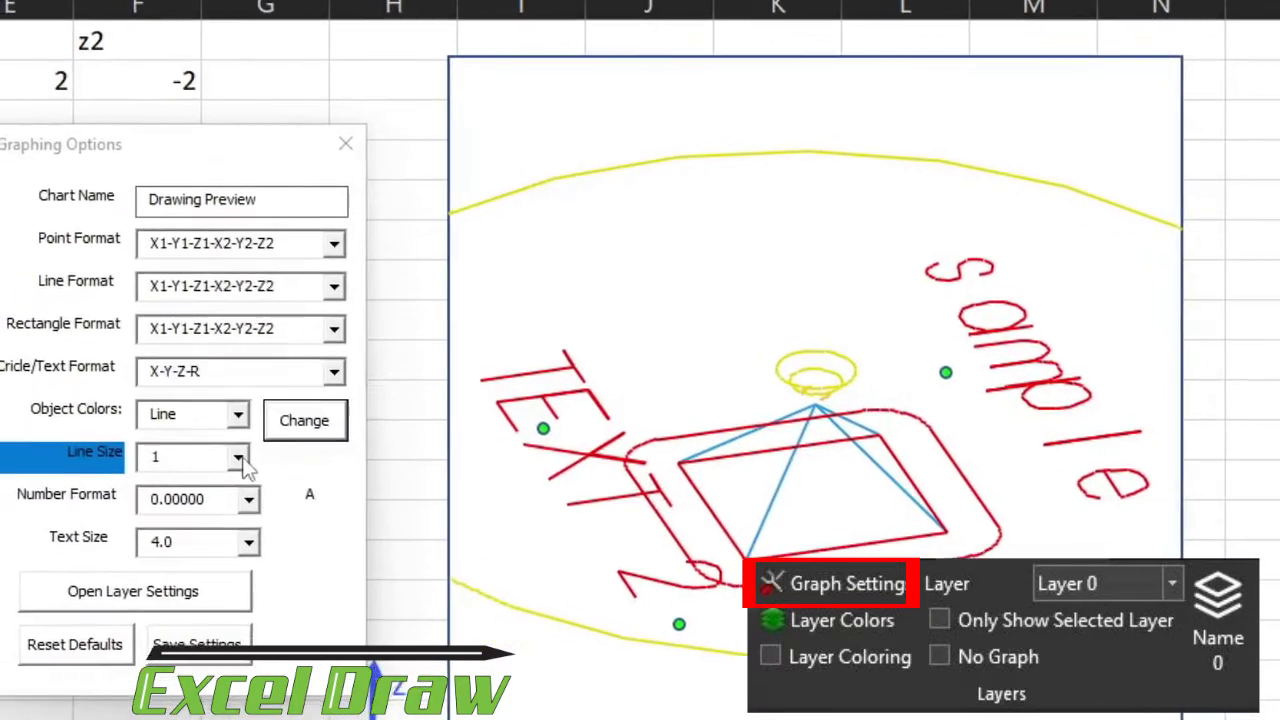
click(242, 458)
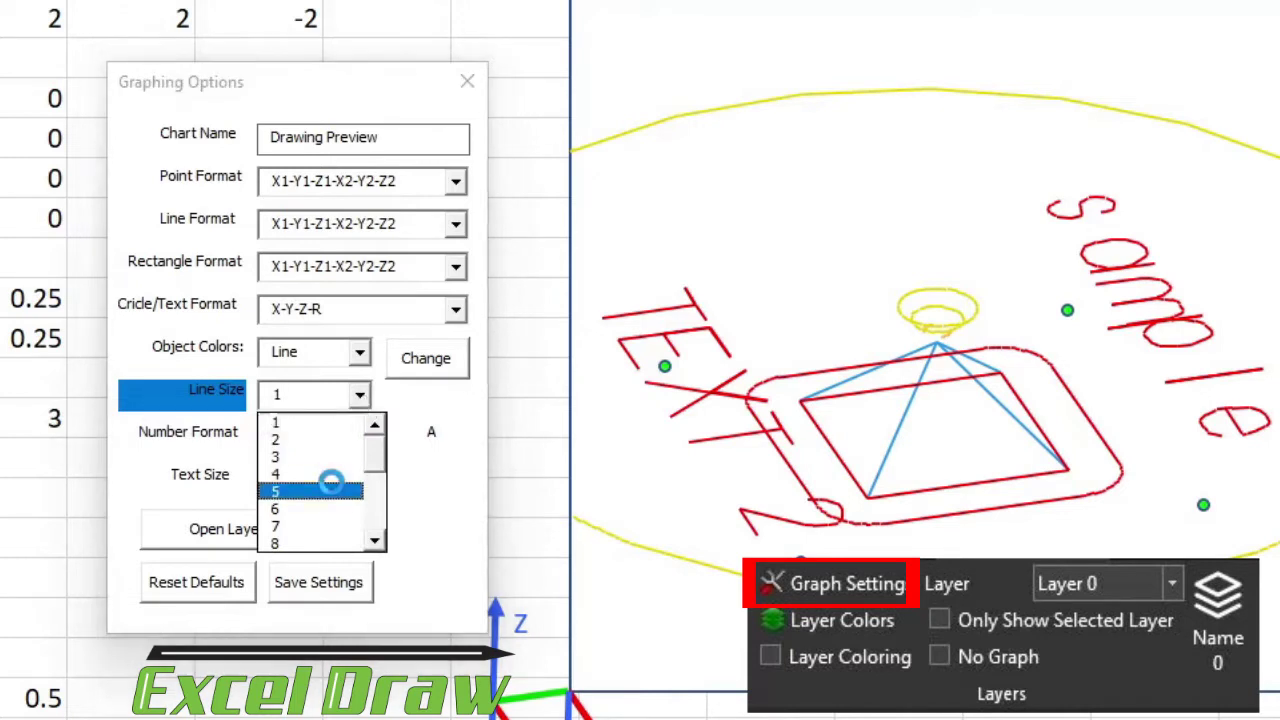
click(331, 488)
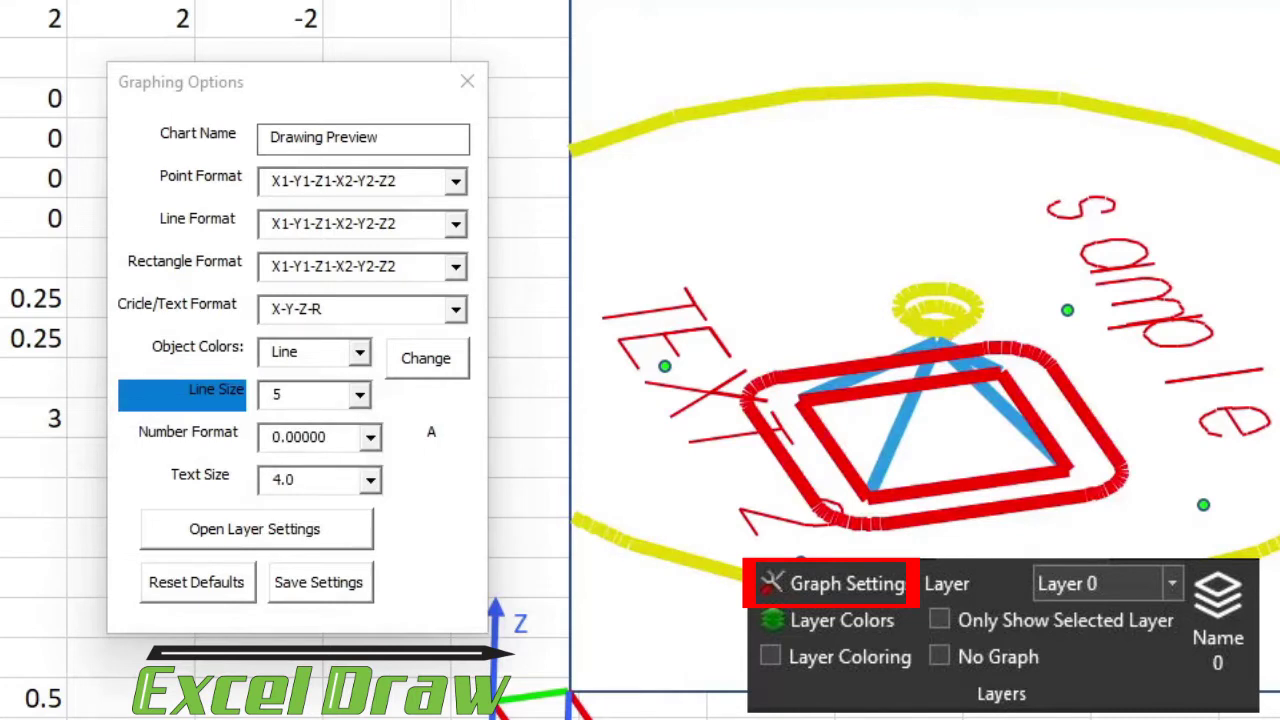
click(359, 395)
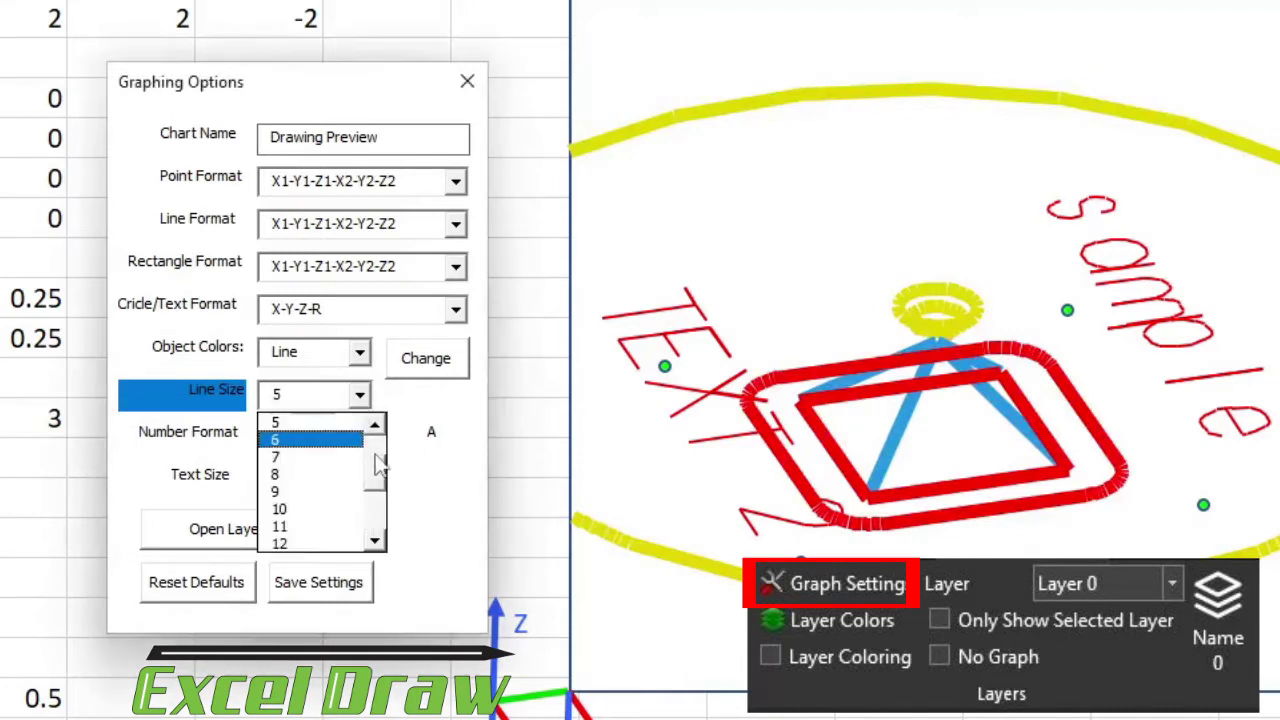
scroll(383, 455, up, 1)
click(337, 424)
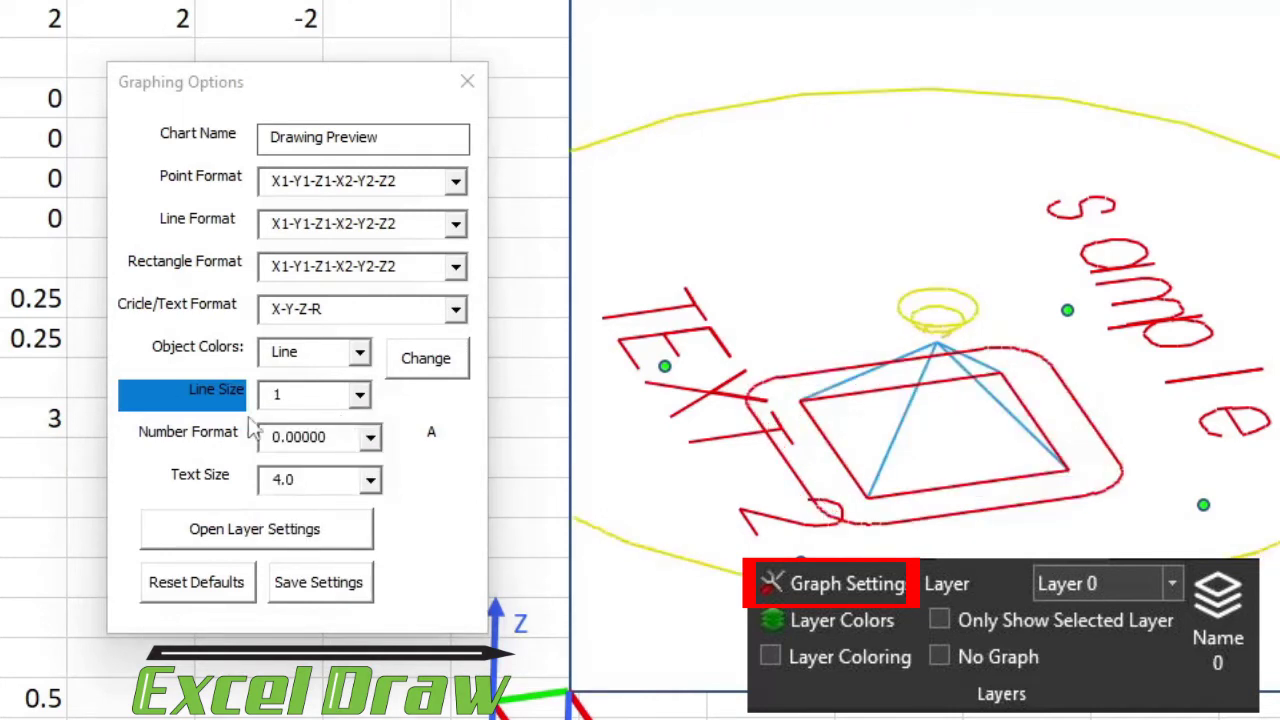
click(359, 395)
drag(364, 456, 394, 409)
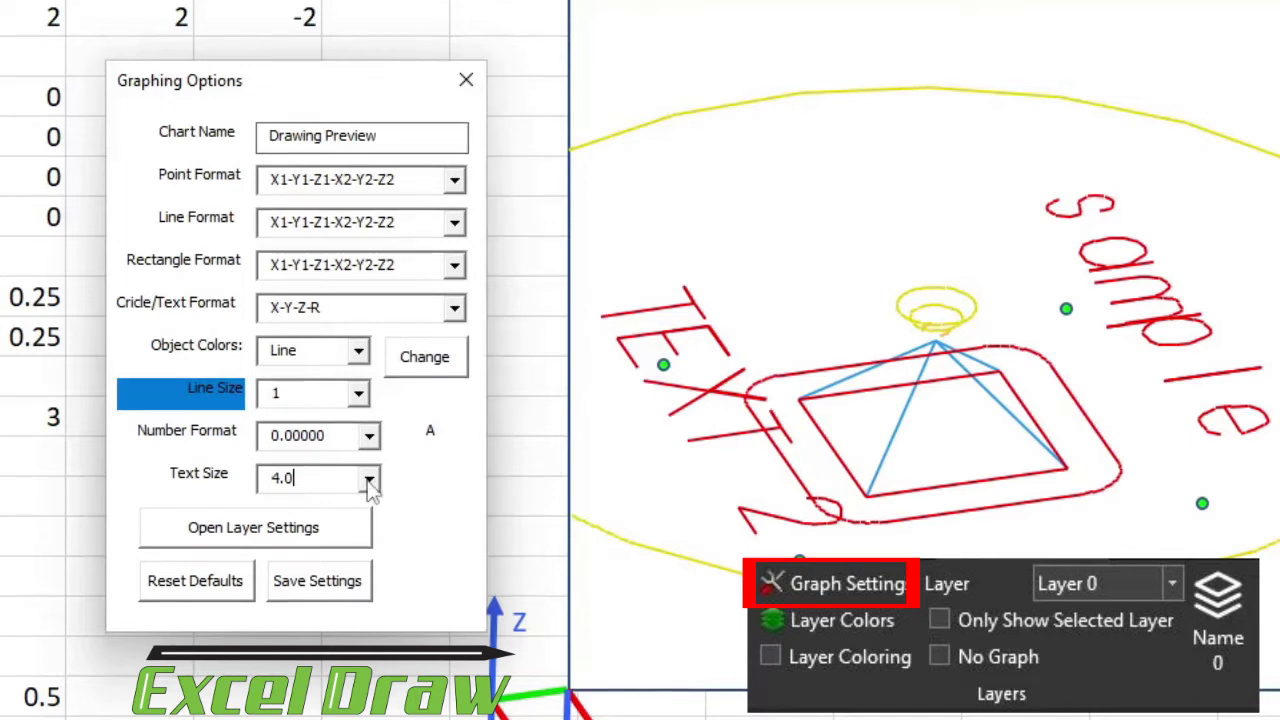
click(369, 481)
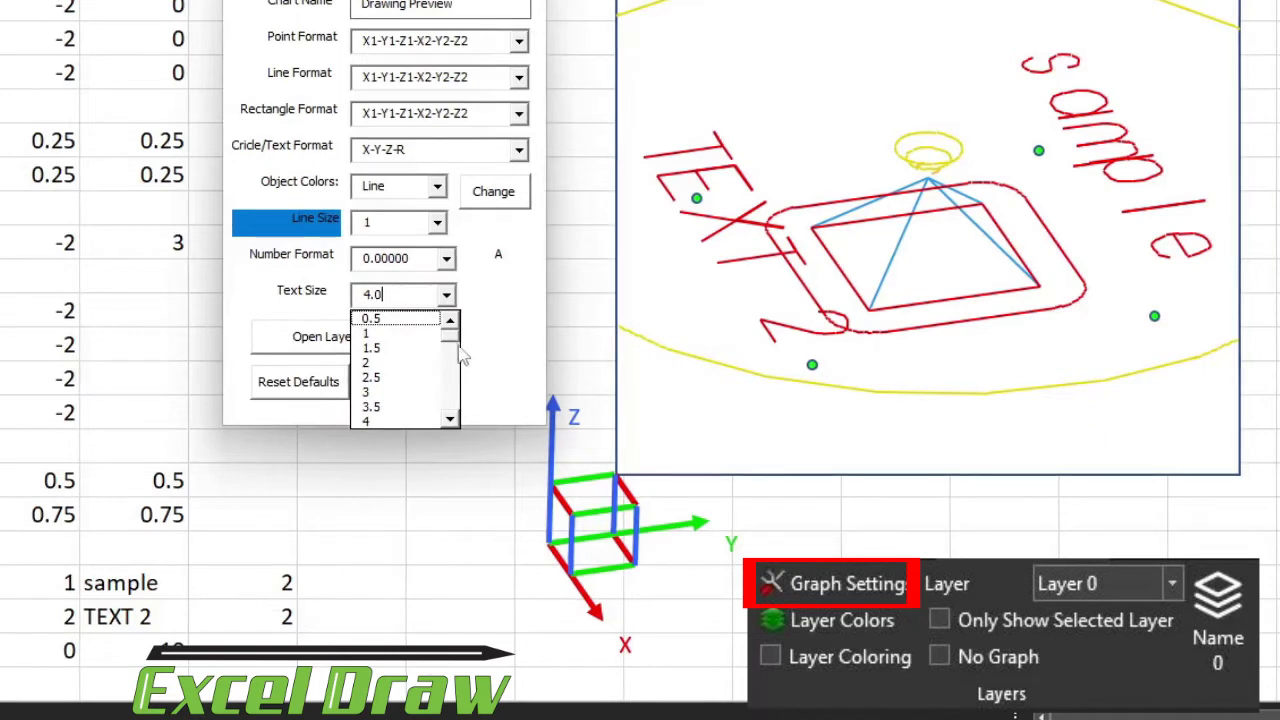
mouse_move(458, 335)
mouse_down()
mouse_move(458, 408)
mouse_move(455, 328)
mouse_up()
click(505, 297)
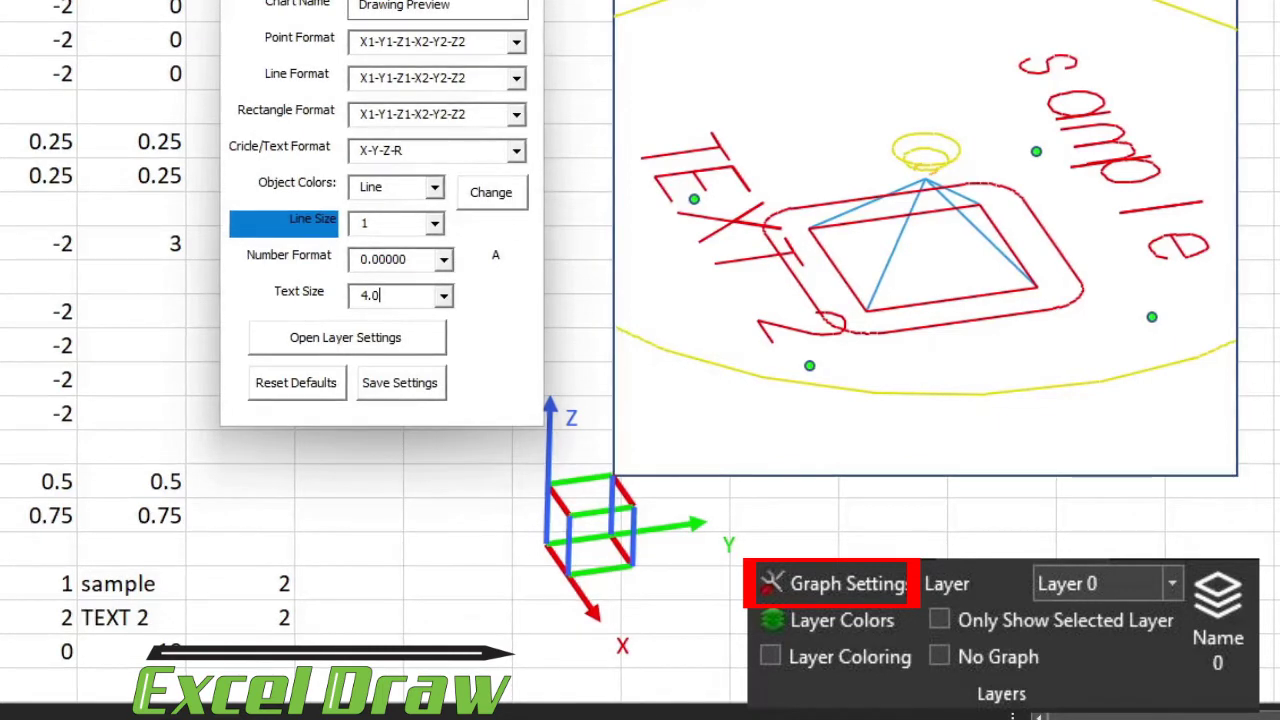
click(350, 350)
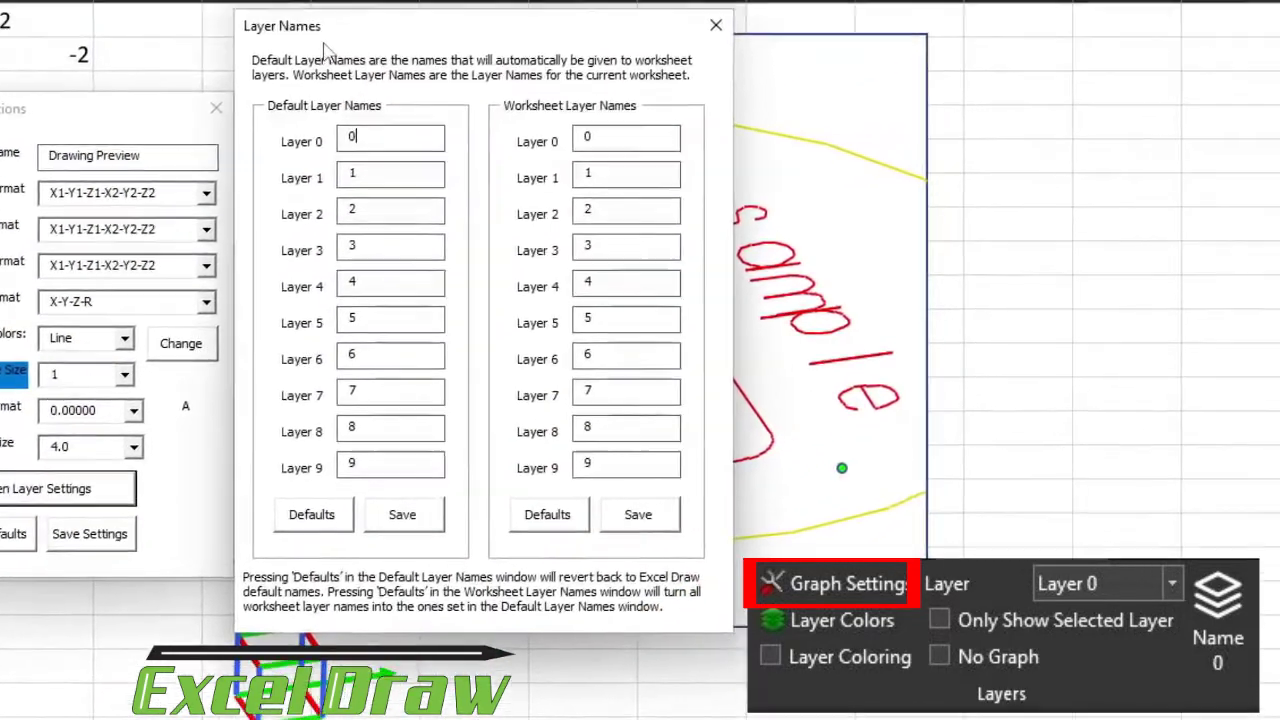
drag(636, 0, 676, 0)
drag(333, 62, 339, 69)
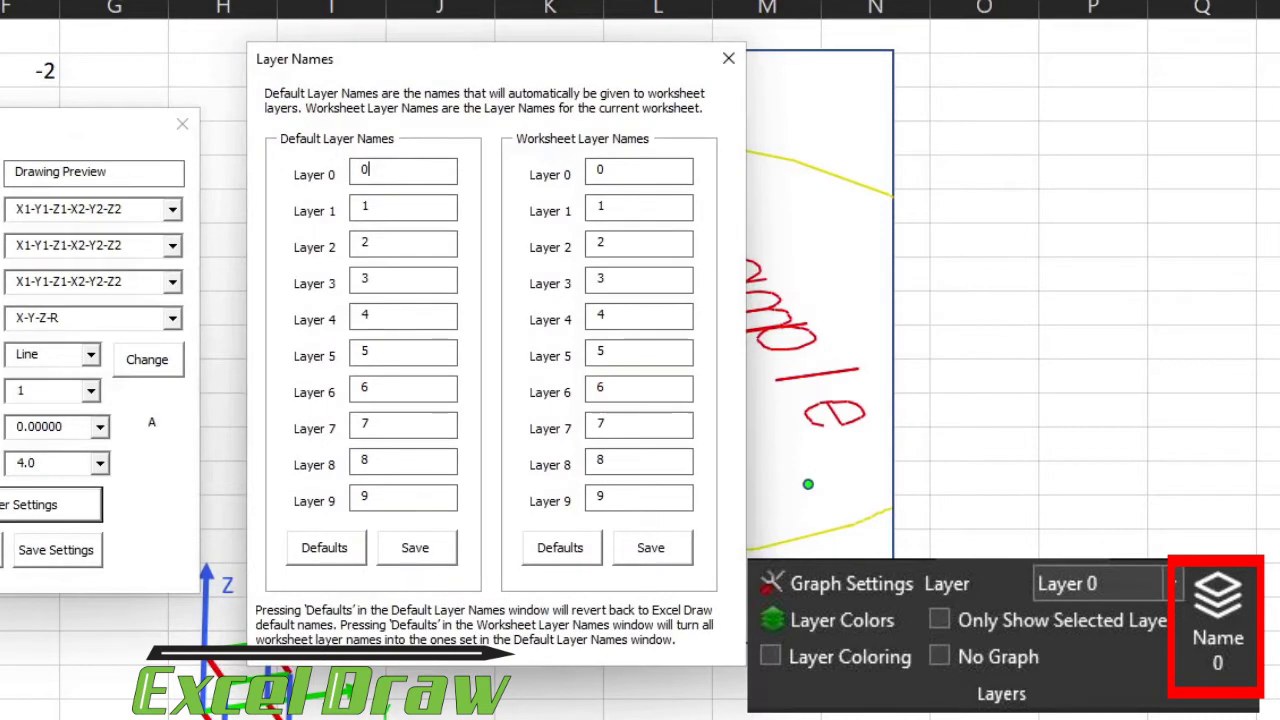
double_click(365, 170)
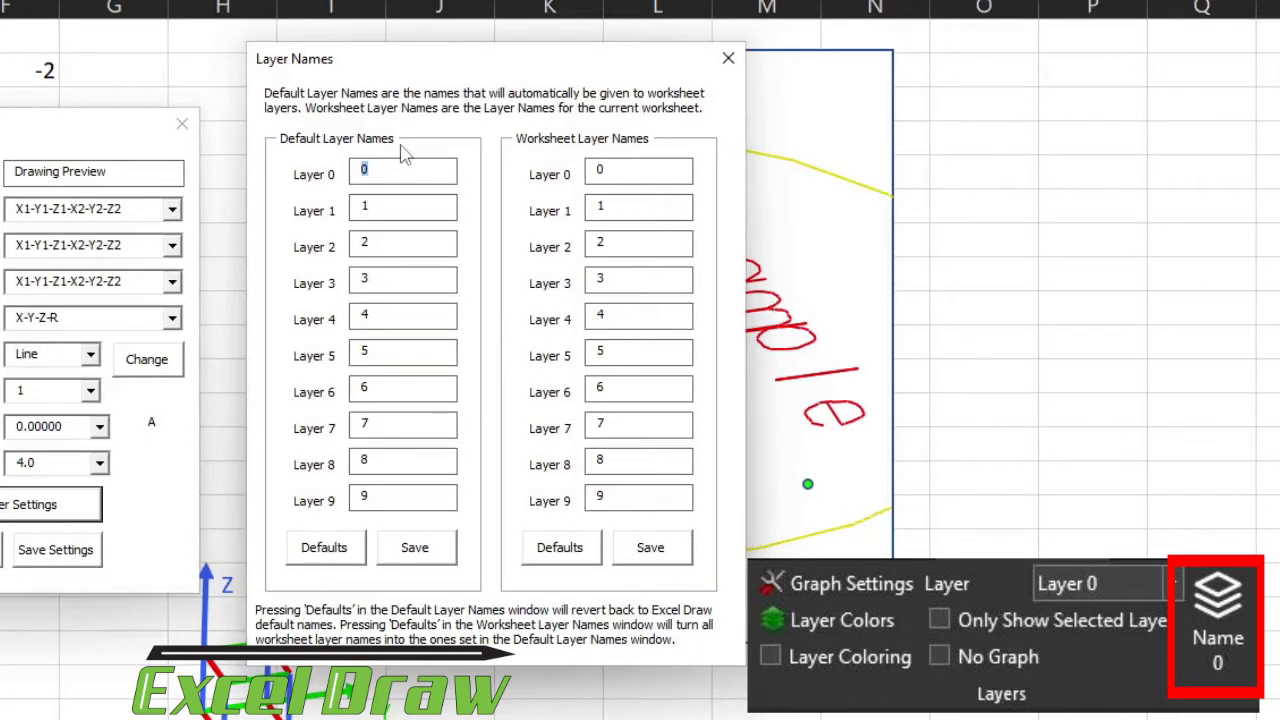
click(366, 169)
double_click(366, 169)
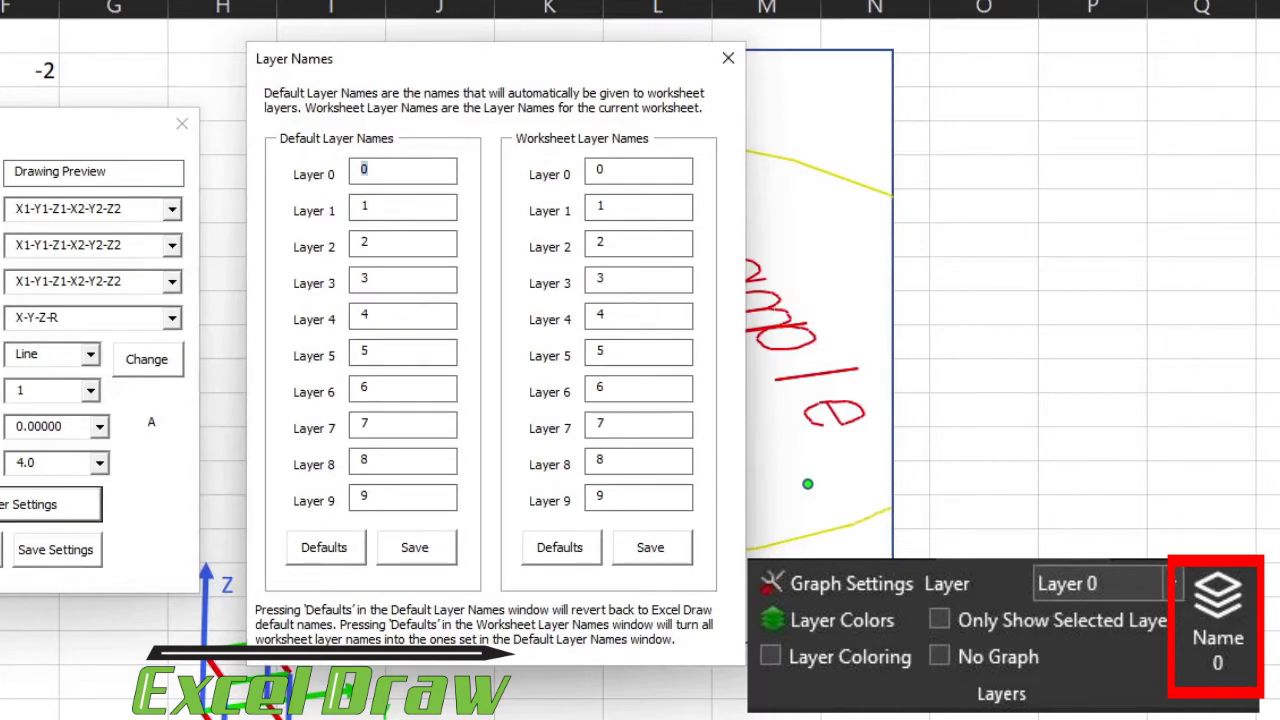
click(366, 170)
key(shift+Home)
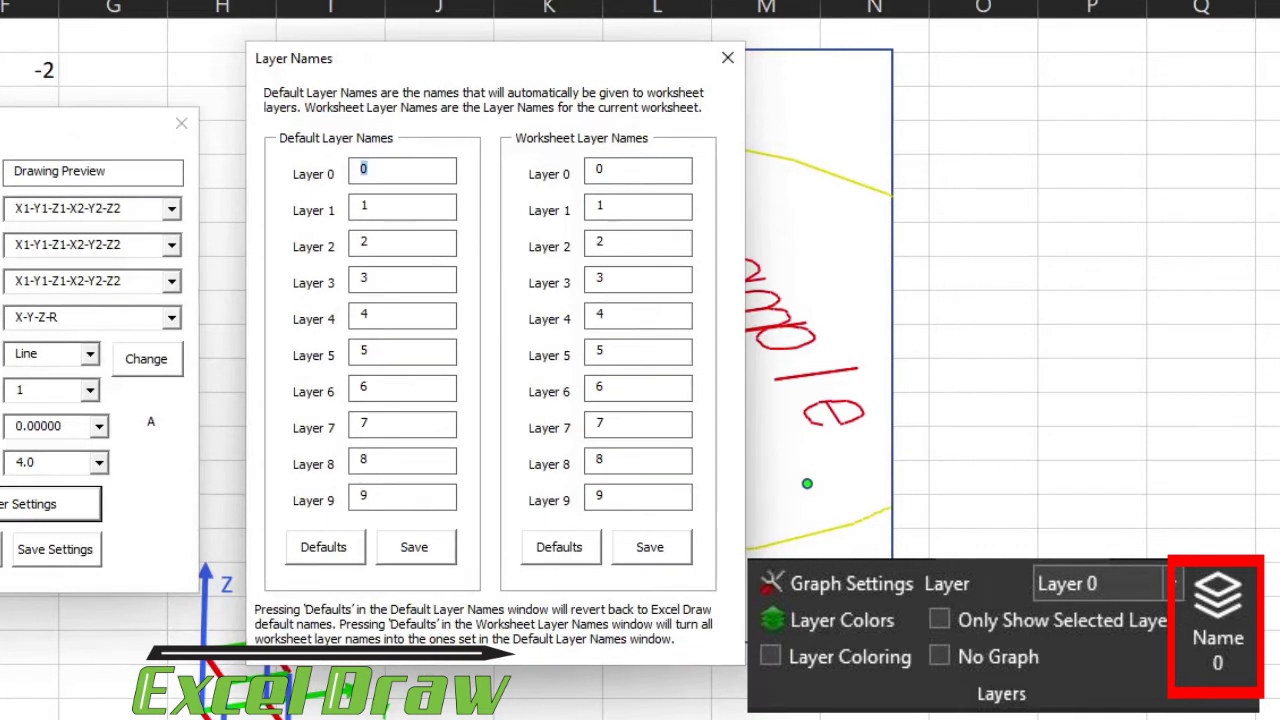
key(Tab)
key(Tab)
key(Tab)
key(Tab)
key(Tab)
key(Tab)
key(Tab)
key(Tab)
key(Tab)
key(Tab)
key(Tab)
key(Tab)
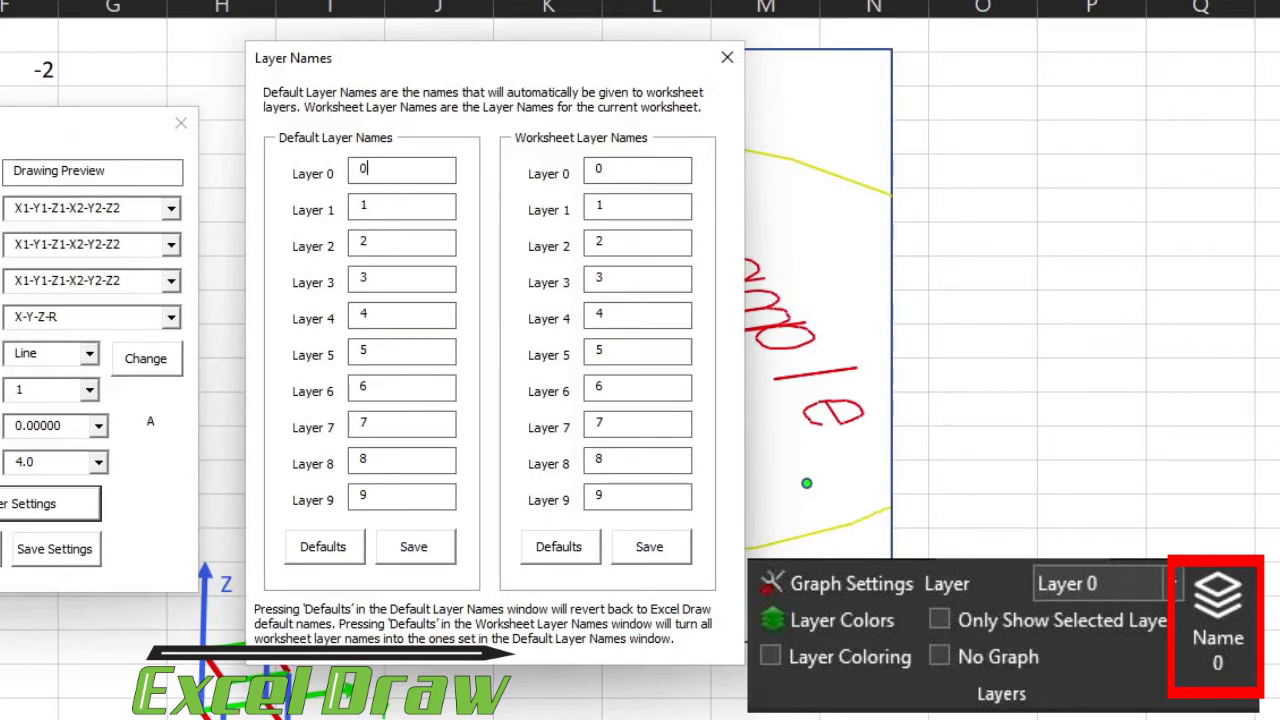
click(605, 172)
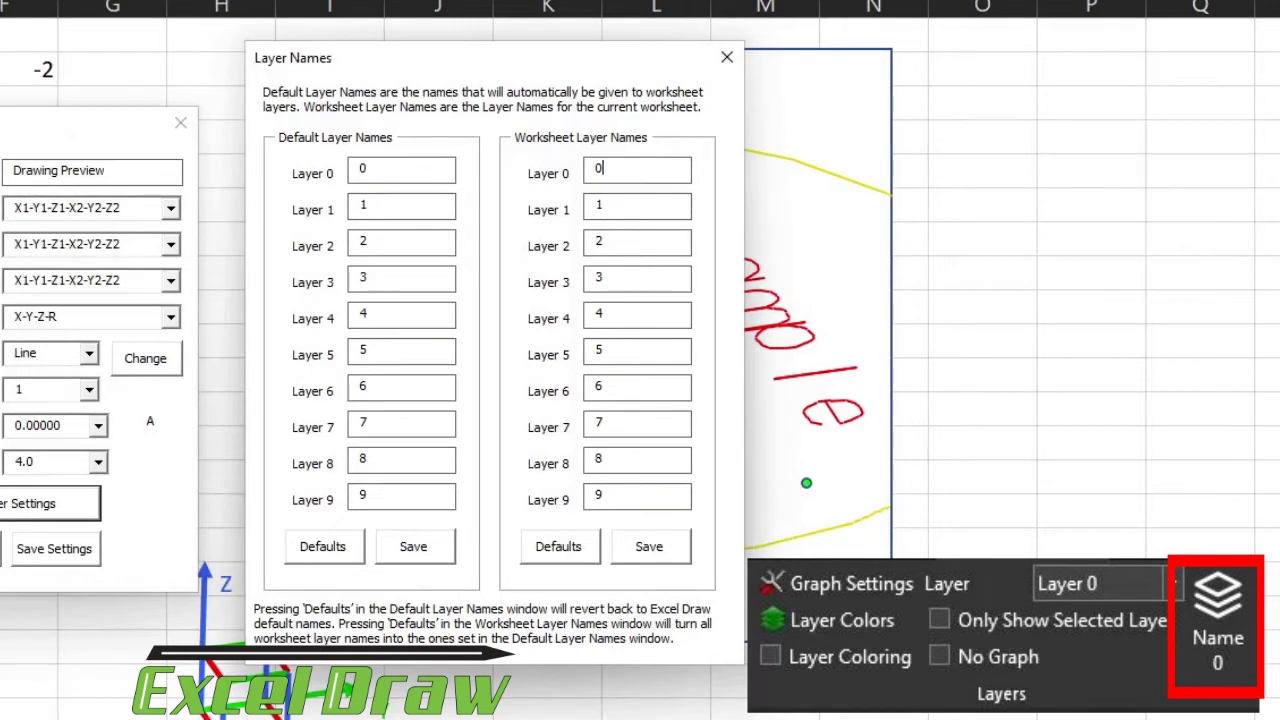
Step: Rename Worksheet Layer 0 to 'Zero' and save the layer names
drag(615, 170, 567, 175)
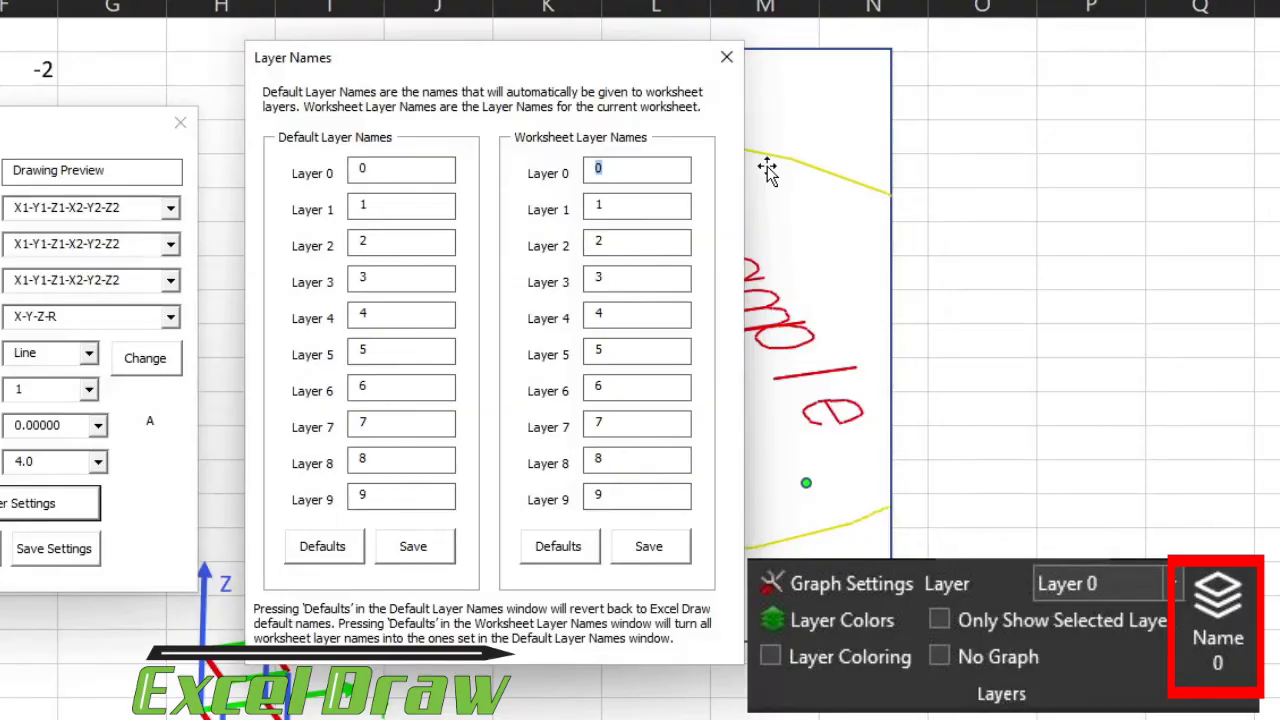
text(Z)
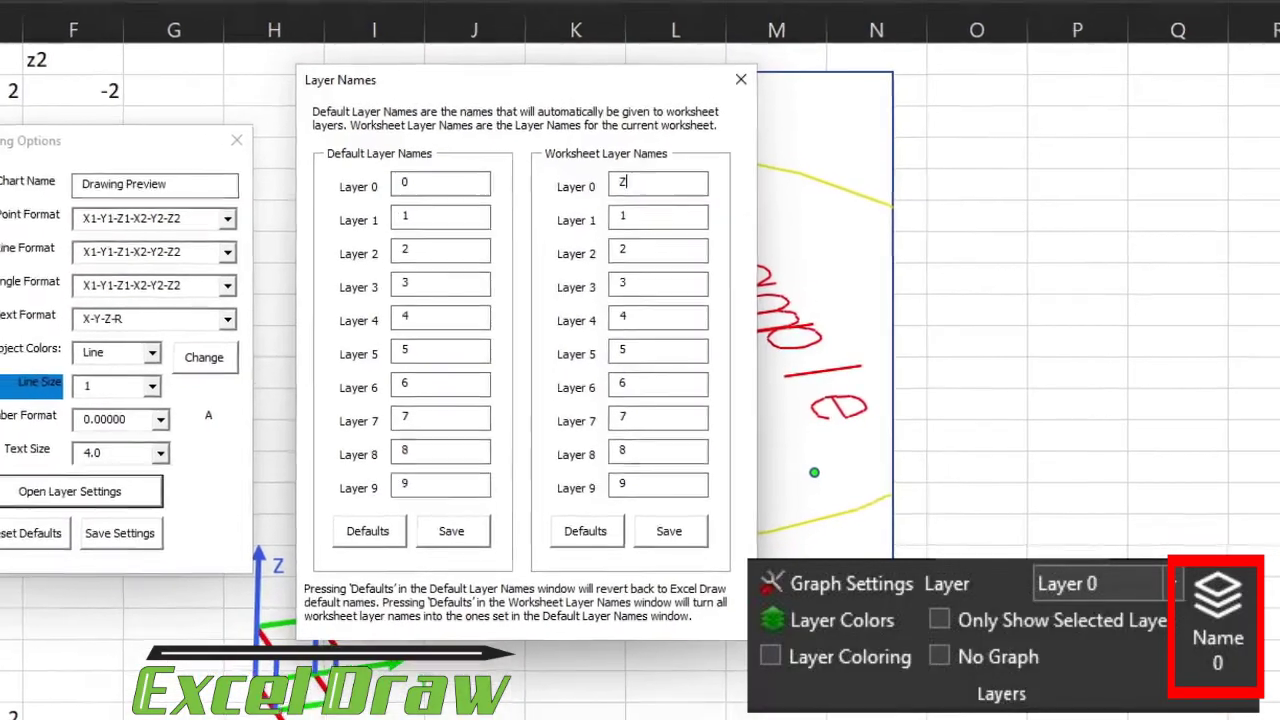
text(ero)
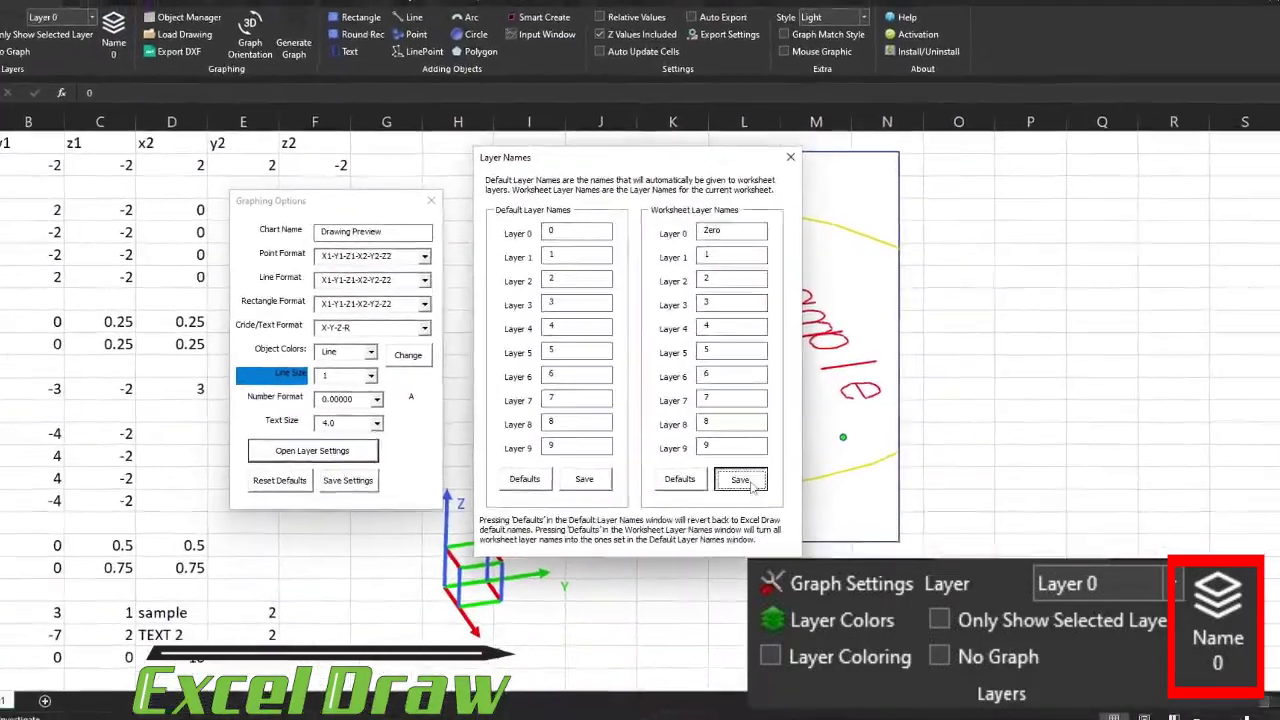
click(740, 487)
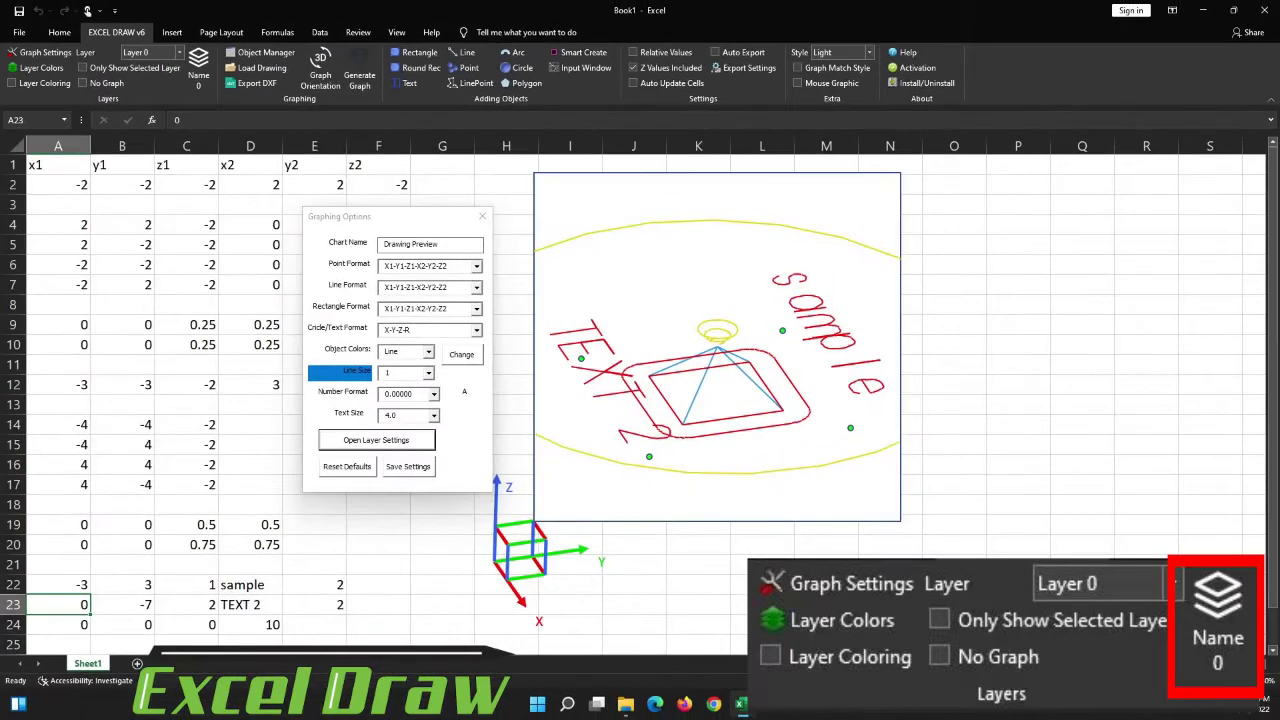
Step: Check the Layer dropdown, keeping Layer 0, and close the Graphing Options dialog
click(178, 52)
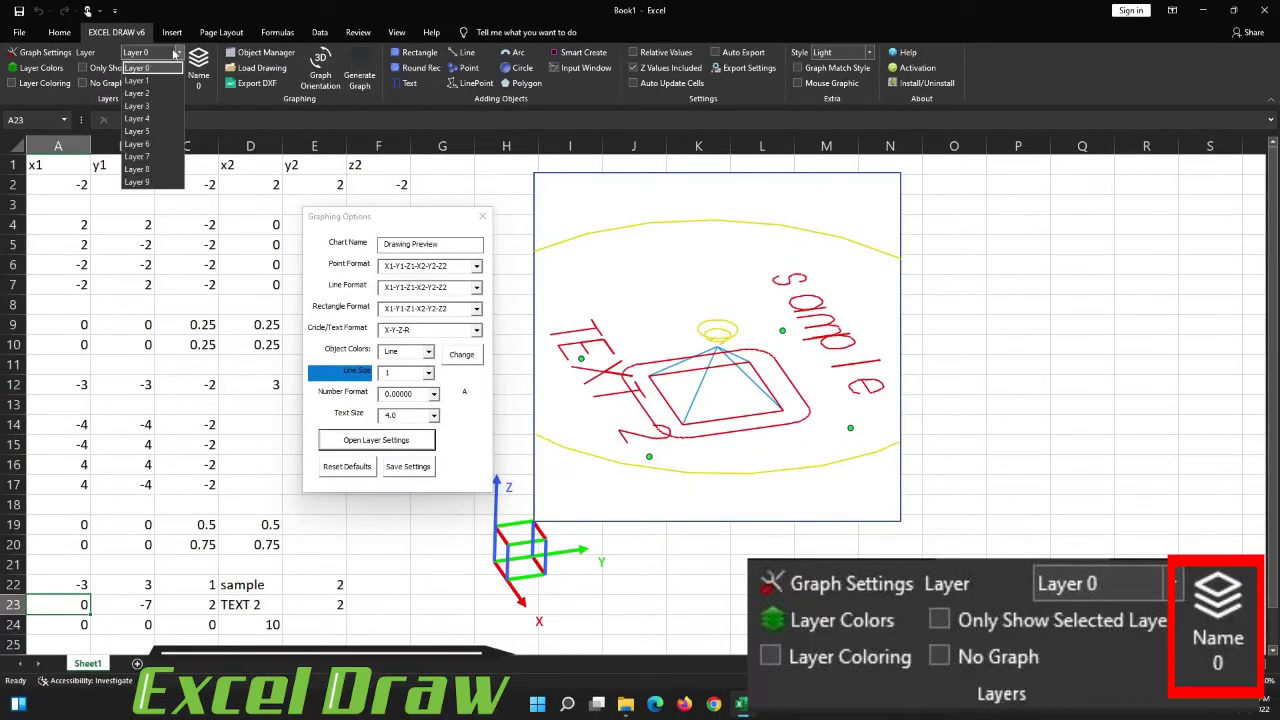
click(146, 82)
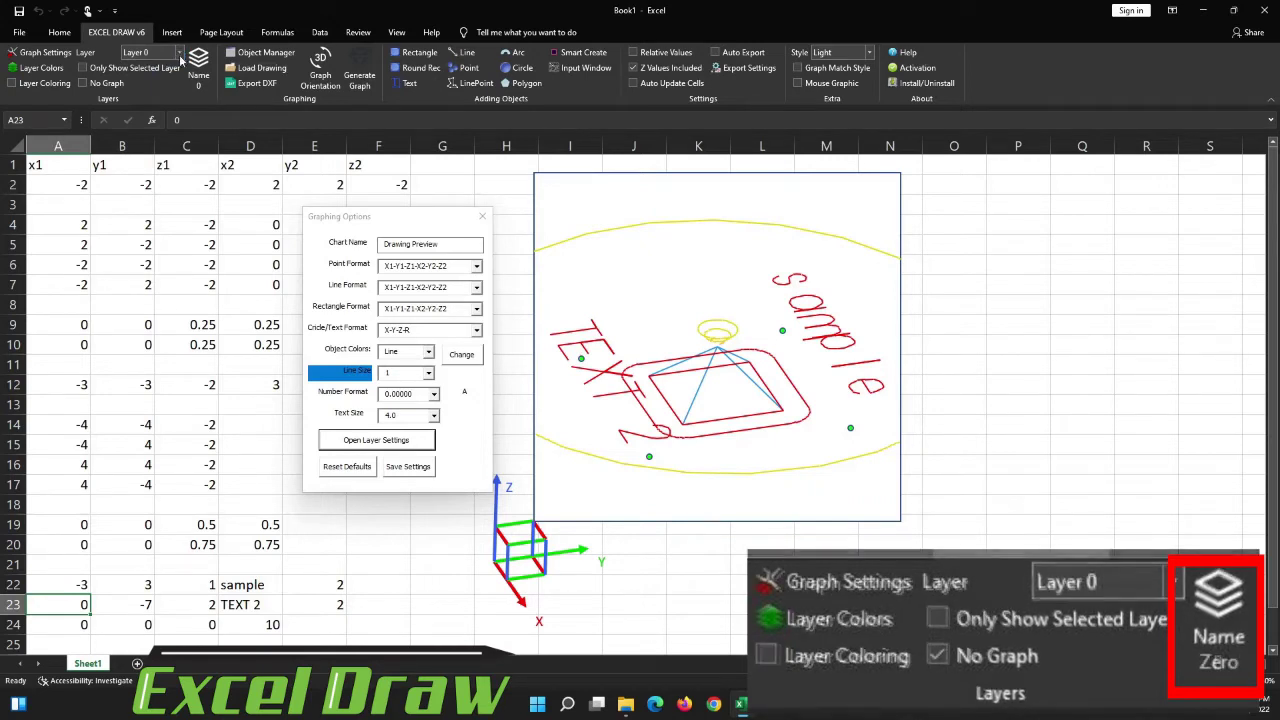
click(179, 54)
click(174, 68)
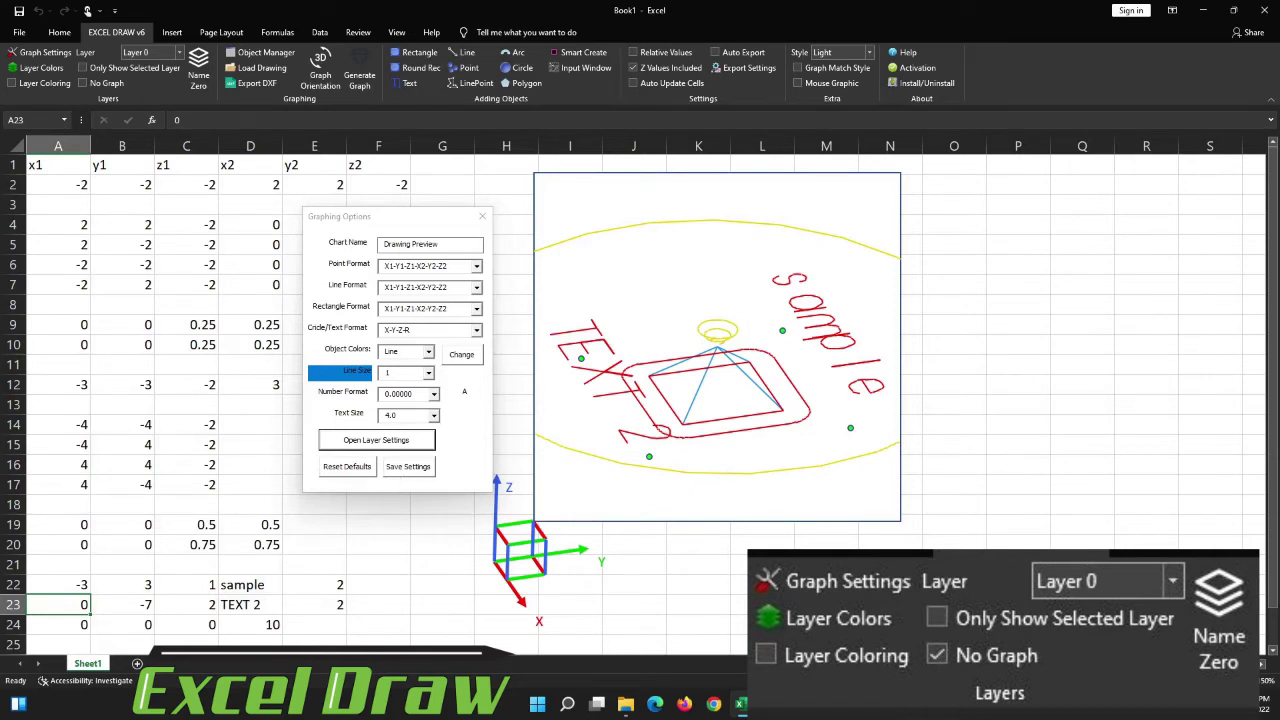
click(482, 216)
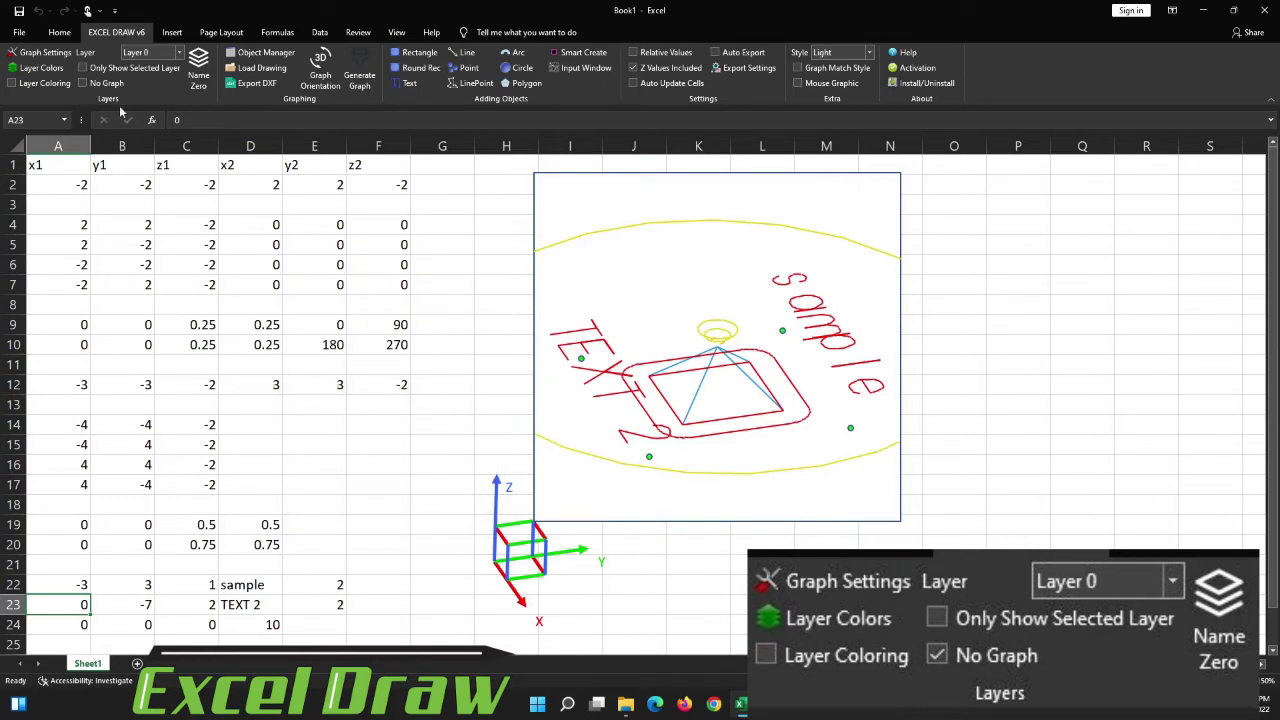
Step: Open Layer Colors and keep Layer Number 0 selected
click(21, 70)
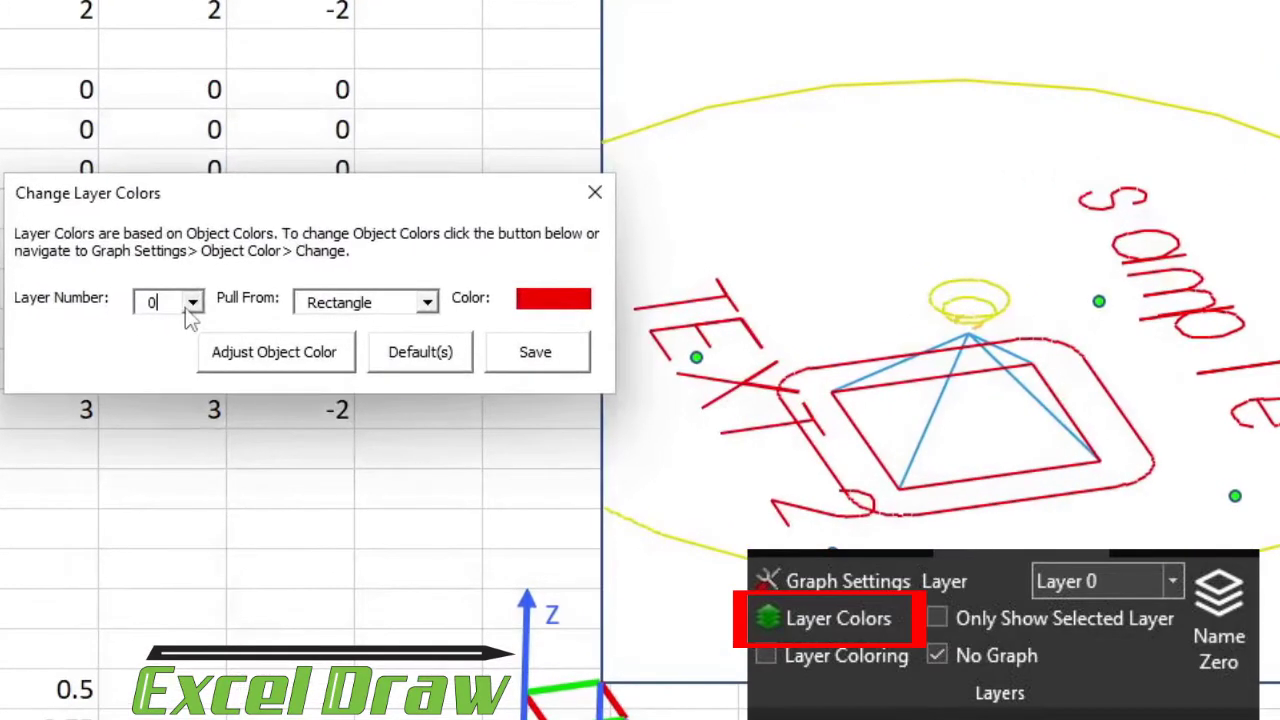
click(189, 305)
drag(251, 409, 265, 352)
click(333, 268)
click(192, 302)
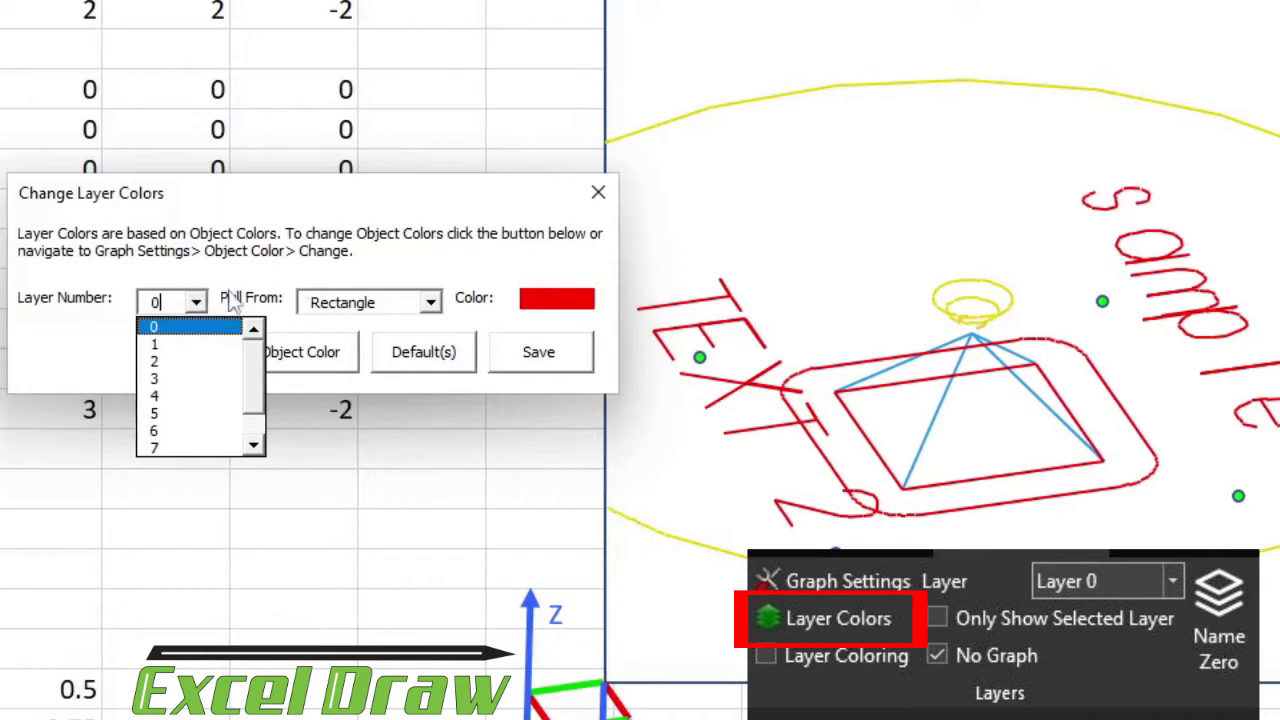
click(368, 282)
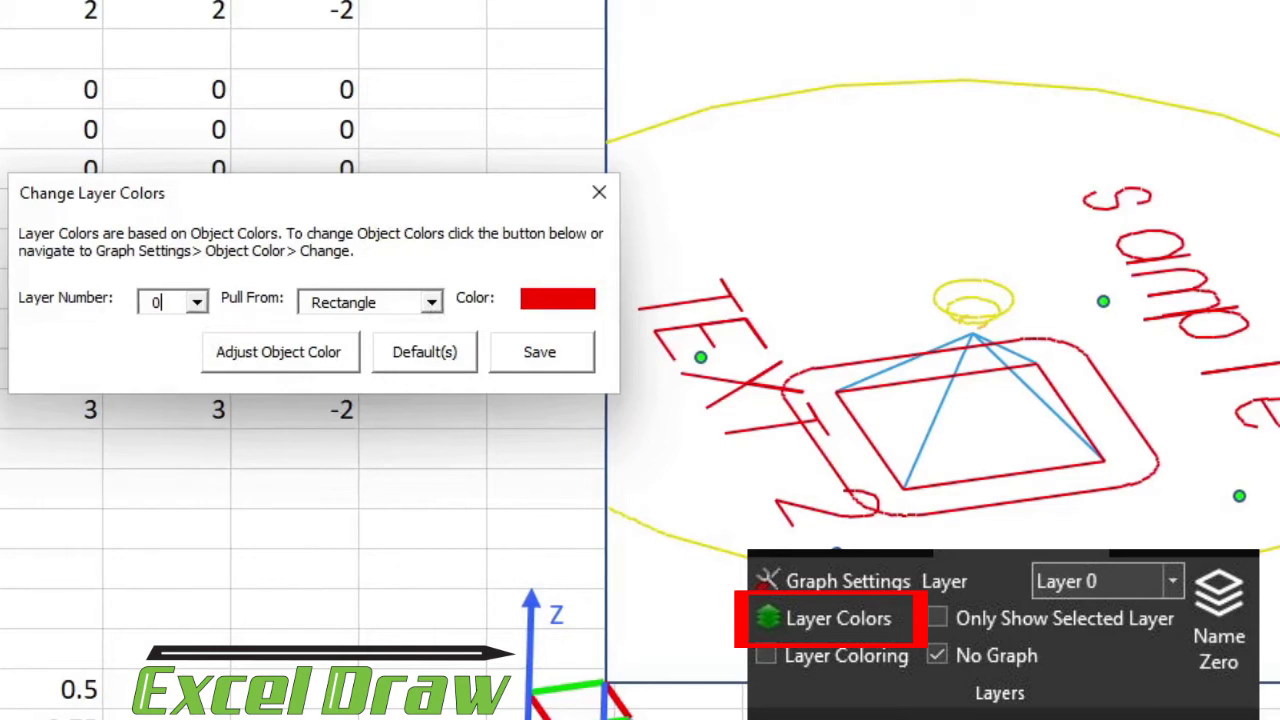
Step: Set layer 0's Pull From source to Line, after trying Point, Distance and Rectangle, and save
click(430, 311)
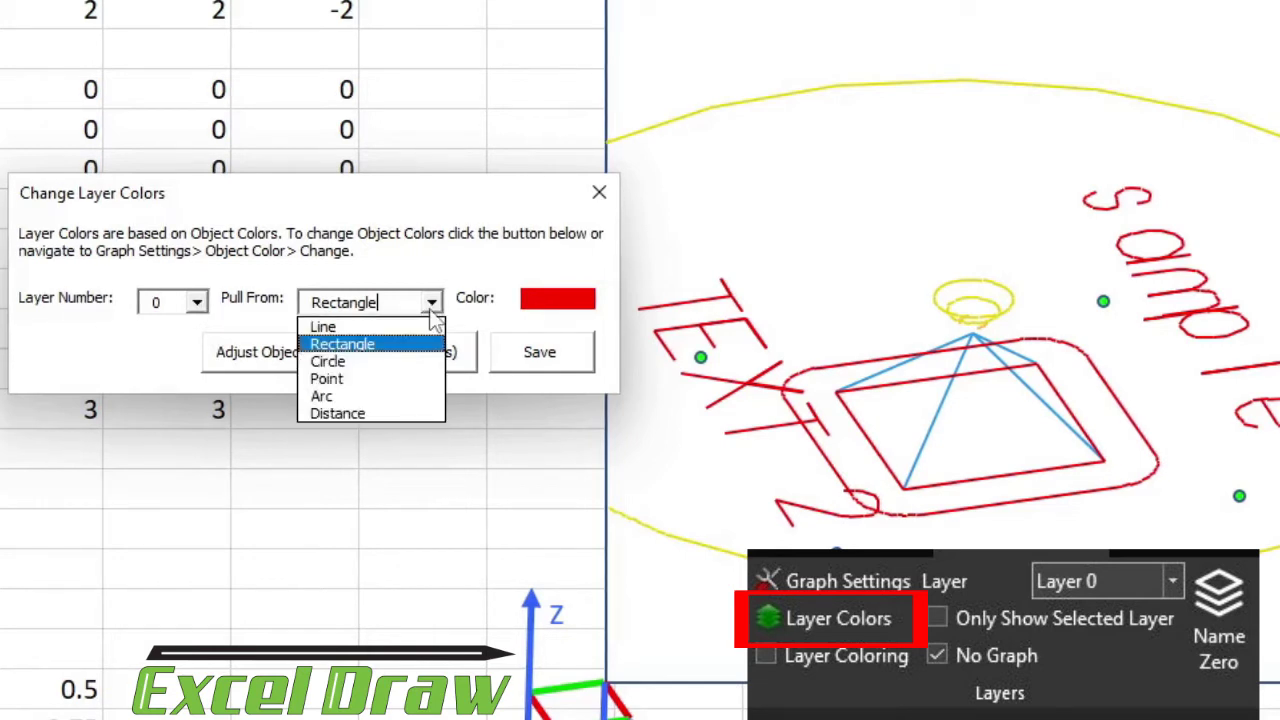
click(432, 327)
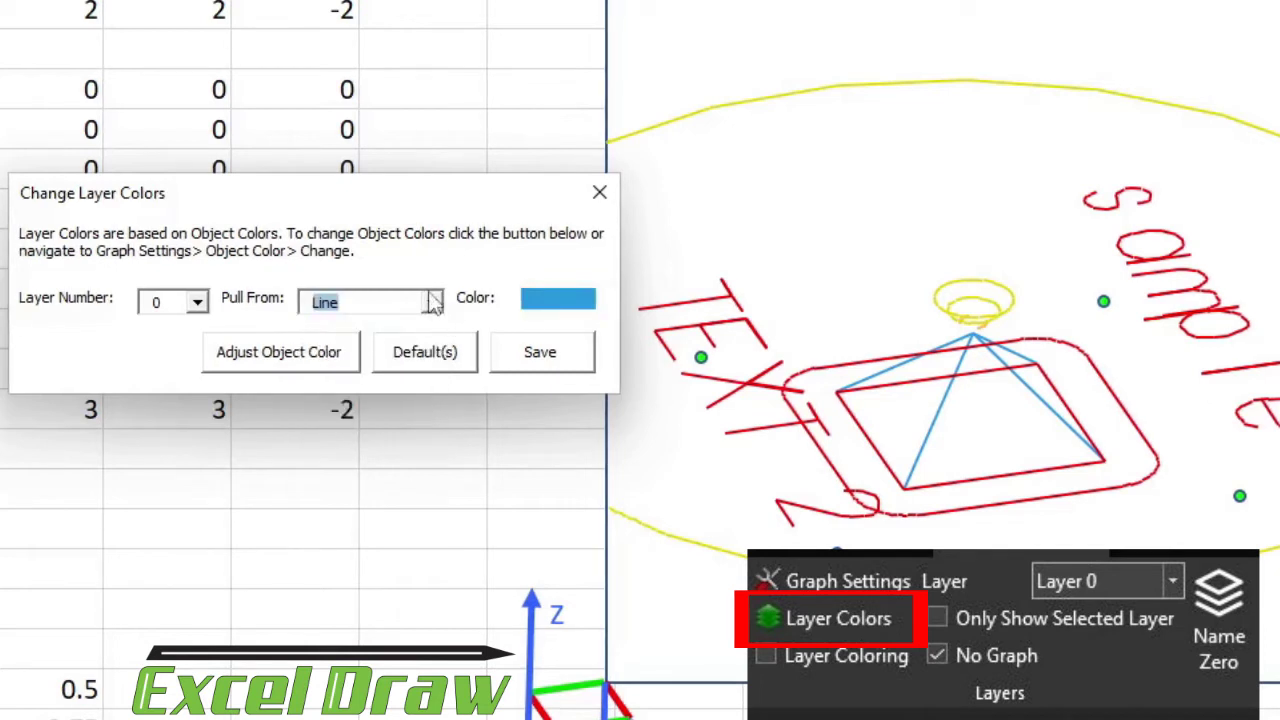
click(432, 303)
click(420, 377)
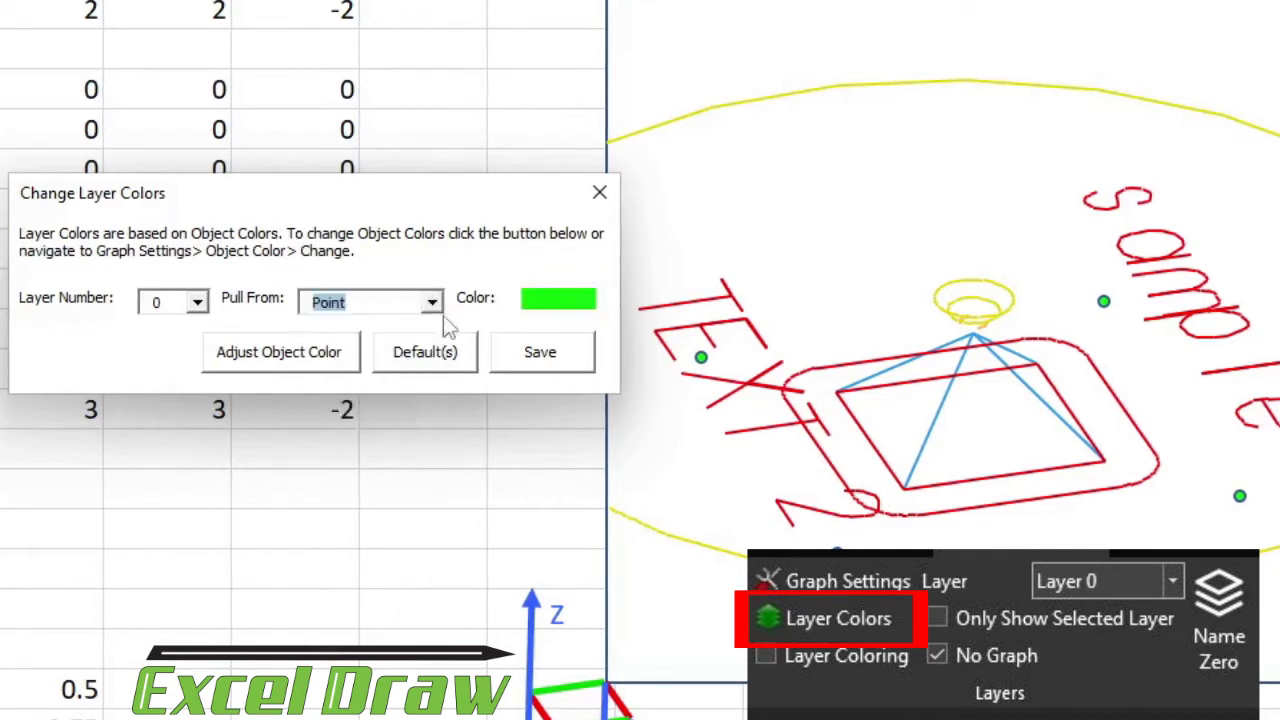
click(436, 303)
click(400, 413)
click(436, 303)
click(420, 378)
click(436, 303)
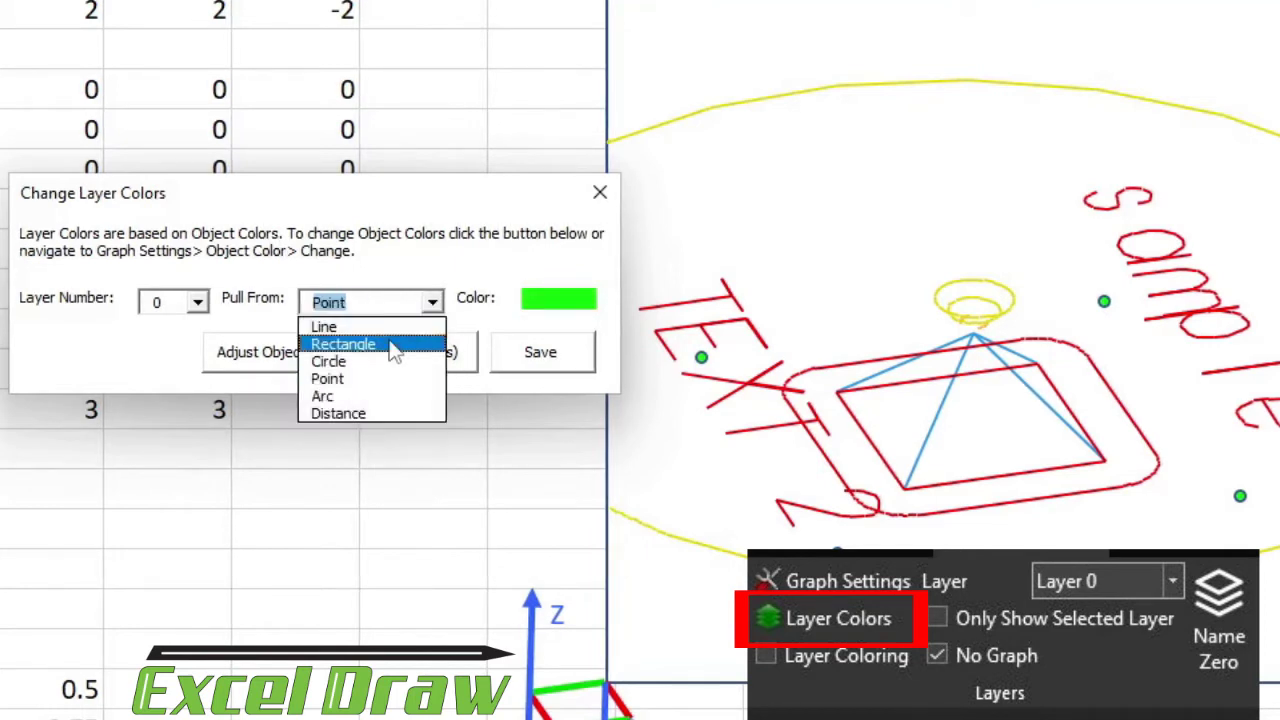
click(395, 345)
click(432, 303)
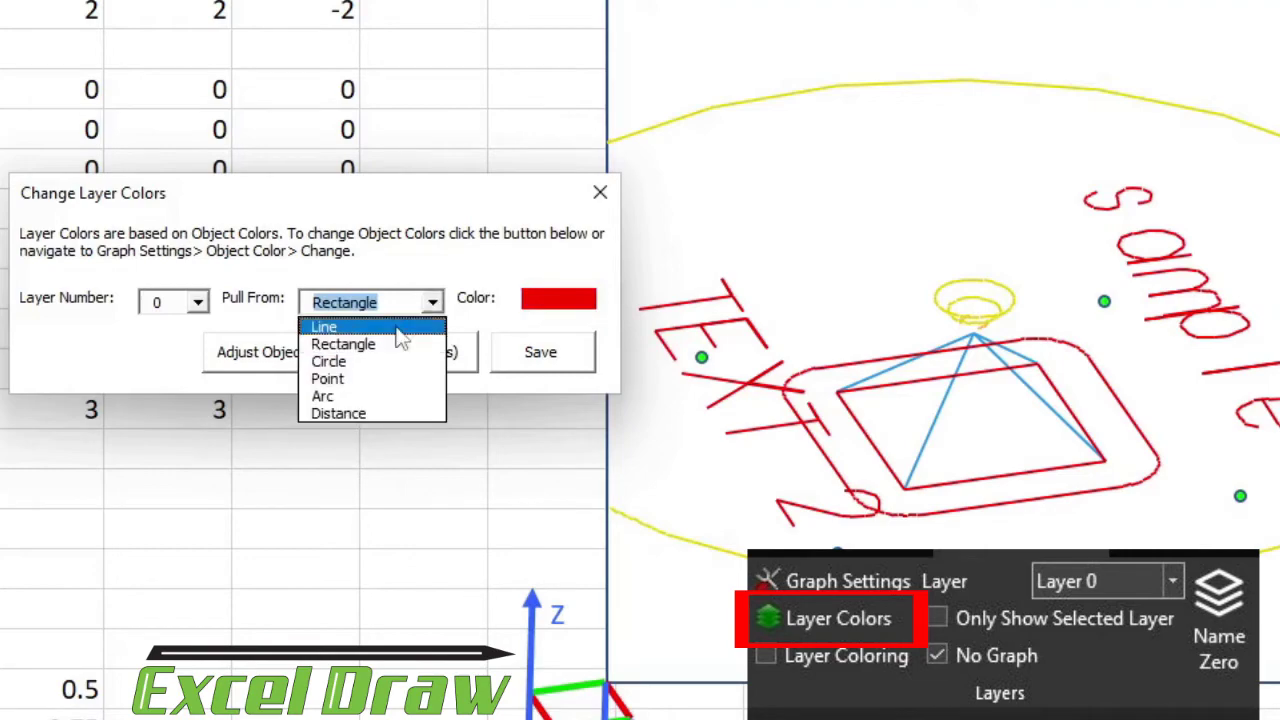
click(397, 328)
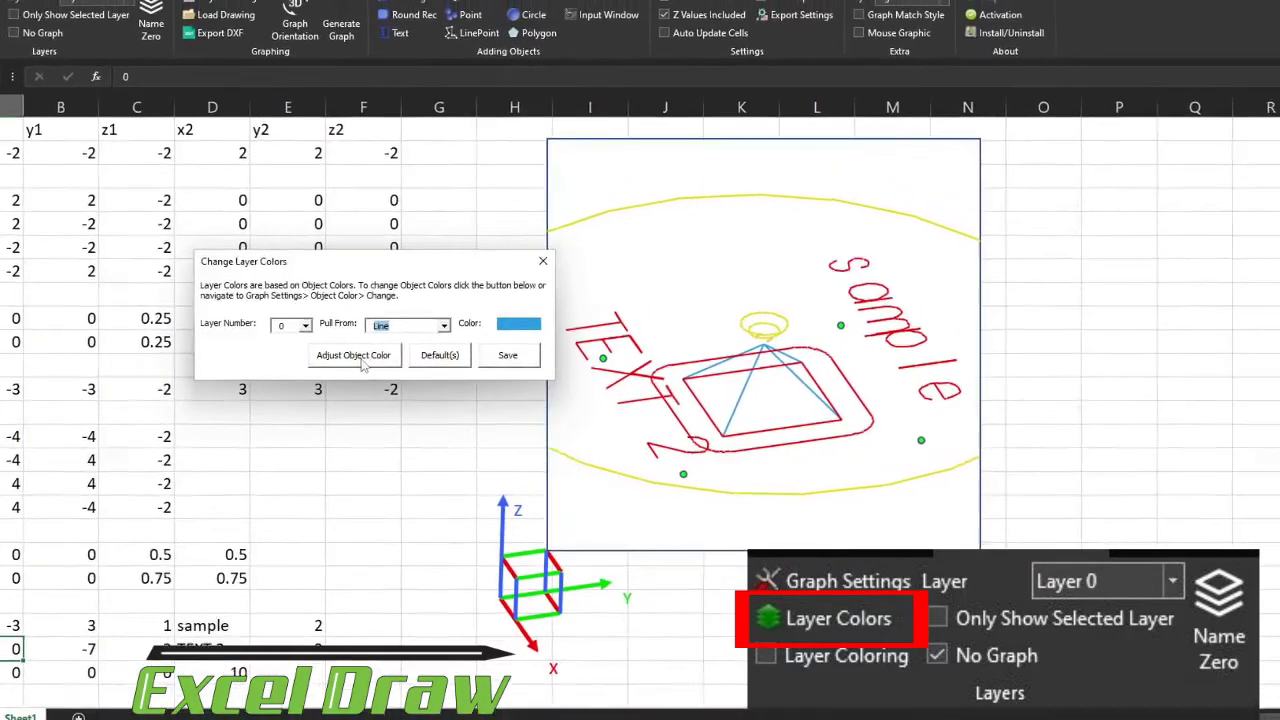
click(501, 357)
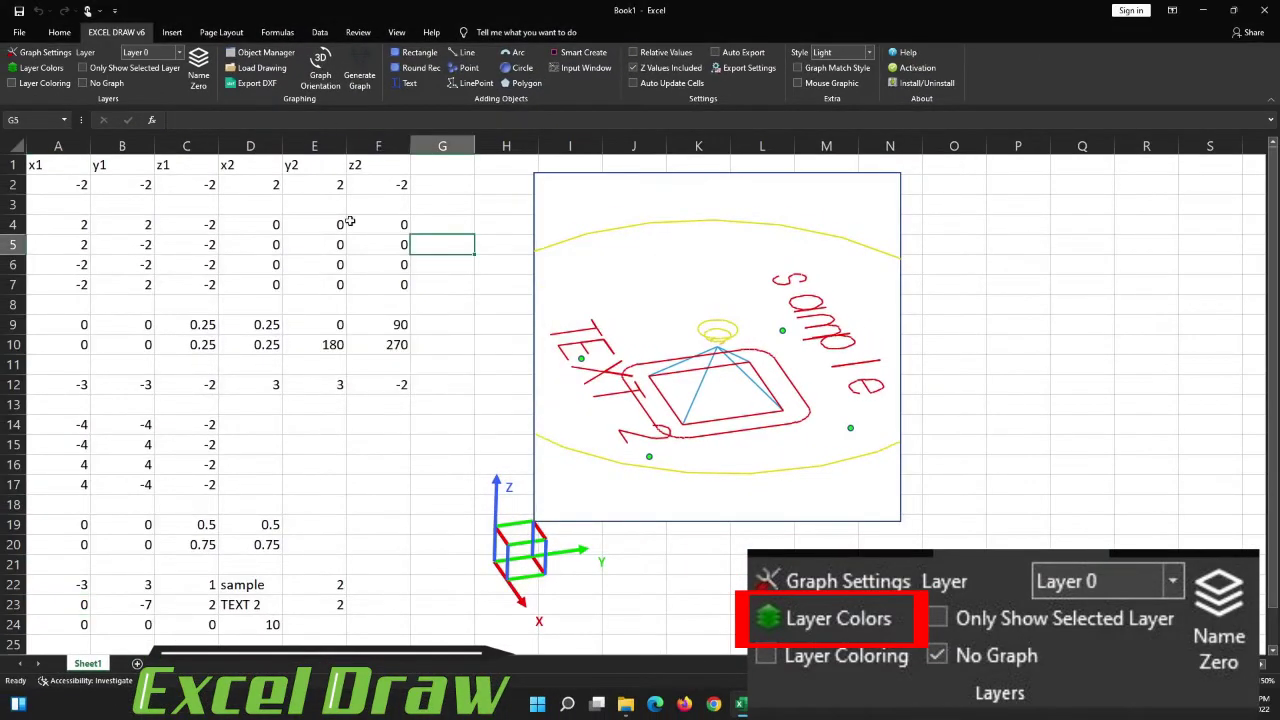
Step: Turn on Layer Coloring so the preview redraws in layer colours
click(12, 84)
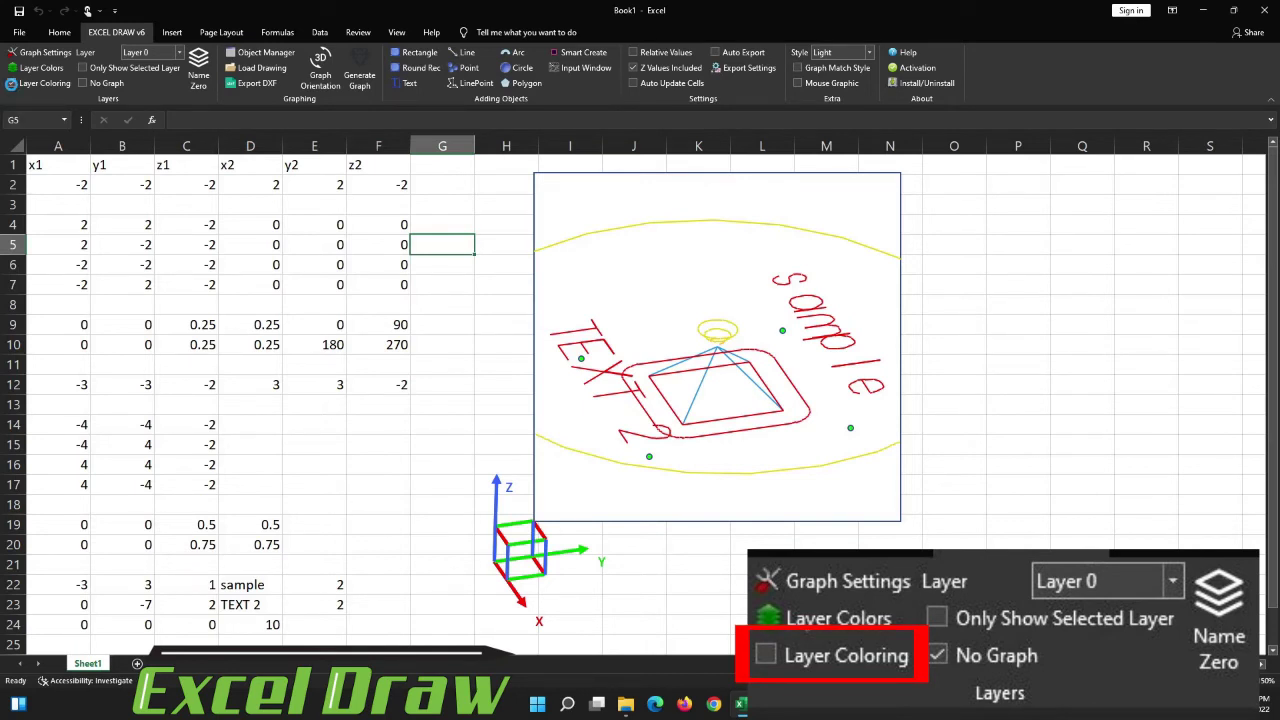
click(12, 85)
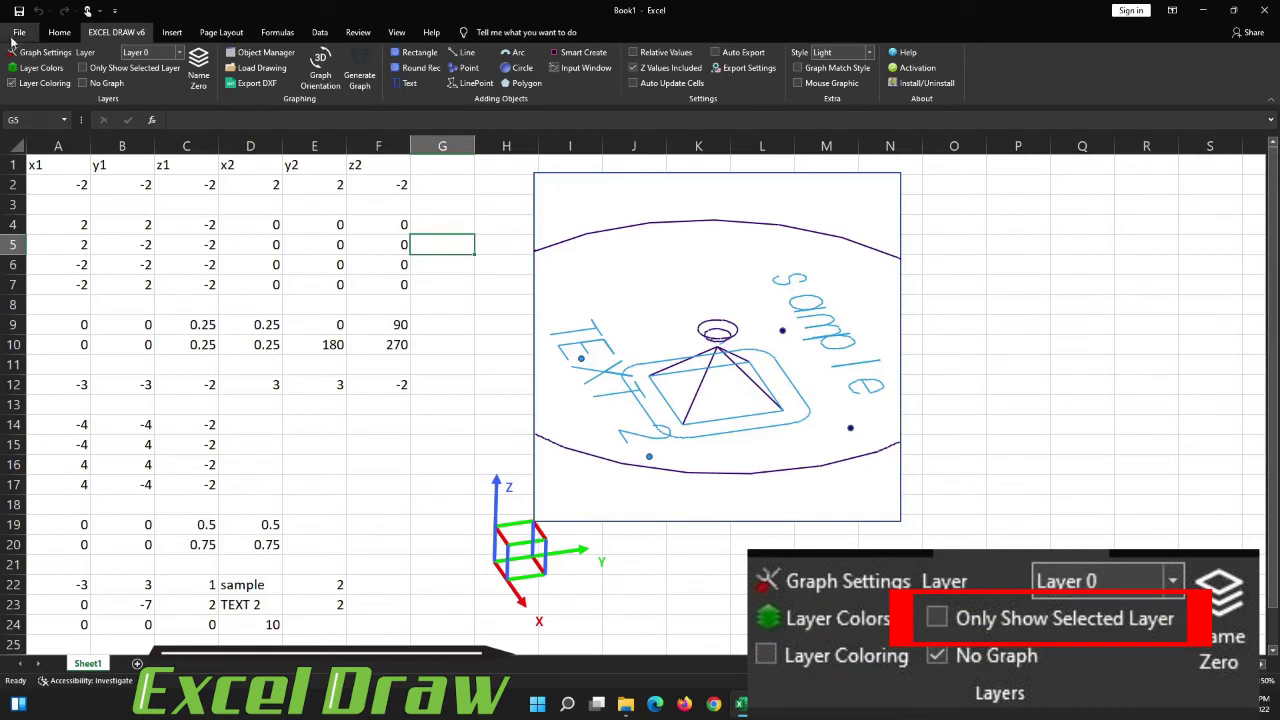
Step: Keep Layer 0 selected and turn on Only Show Selected Layer
click(180, 53)
click(180, 53)
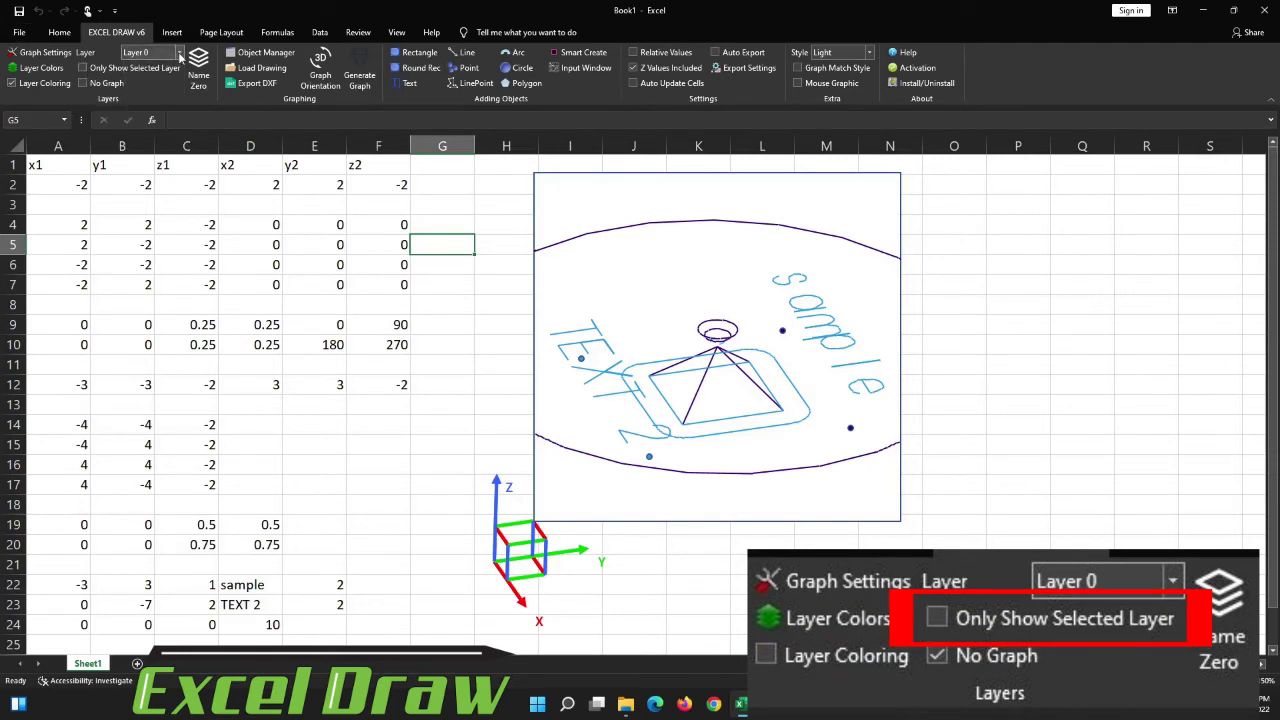
click(82, 68)
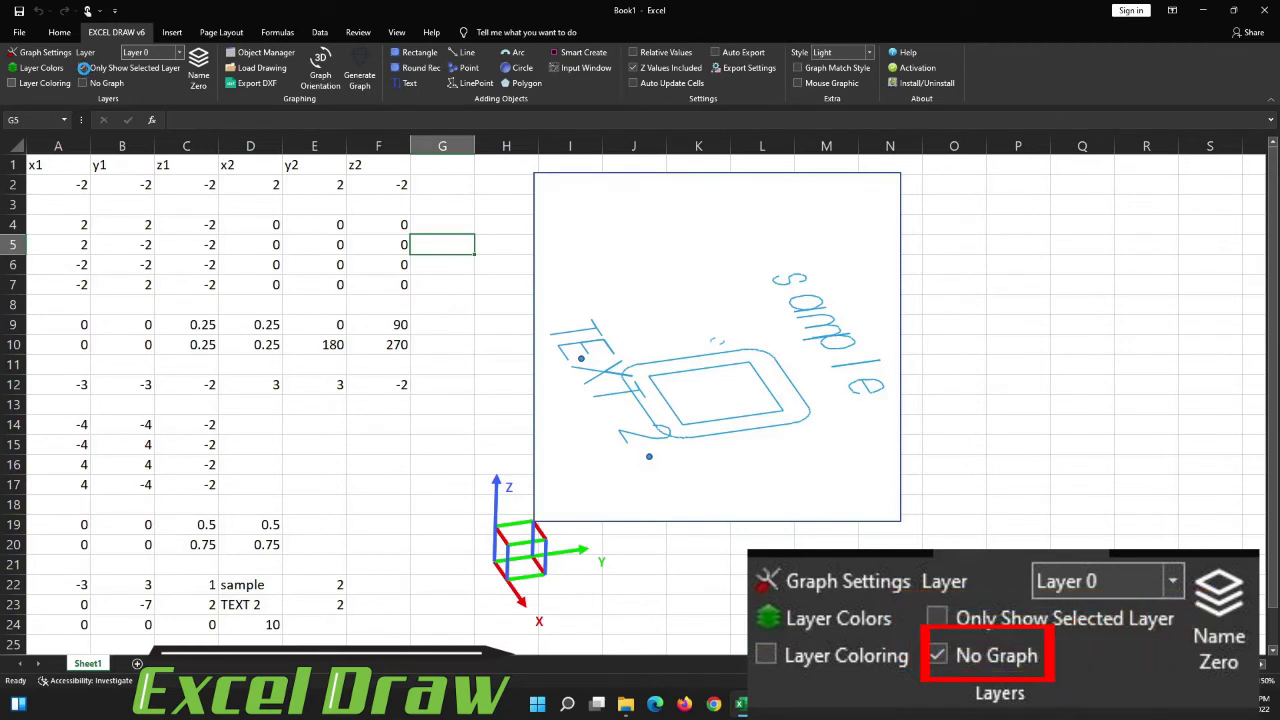
Step: Untick Only Show Selected Layer and tick No Graph
click(84, 67)
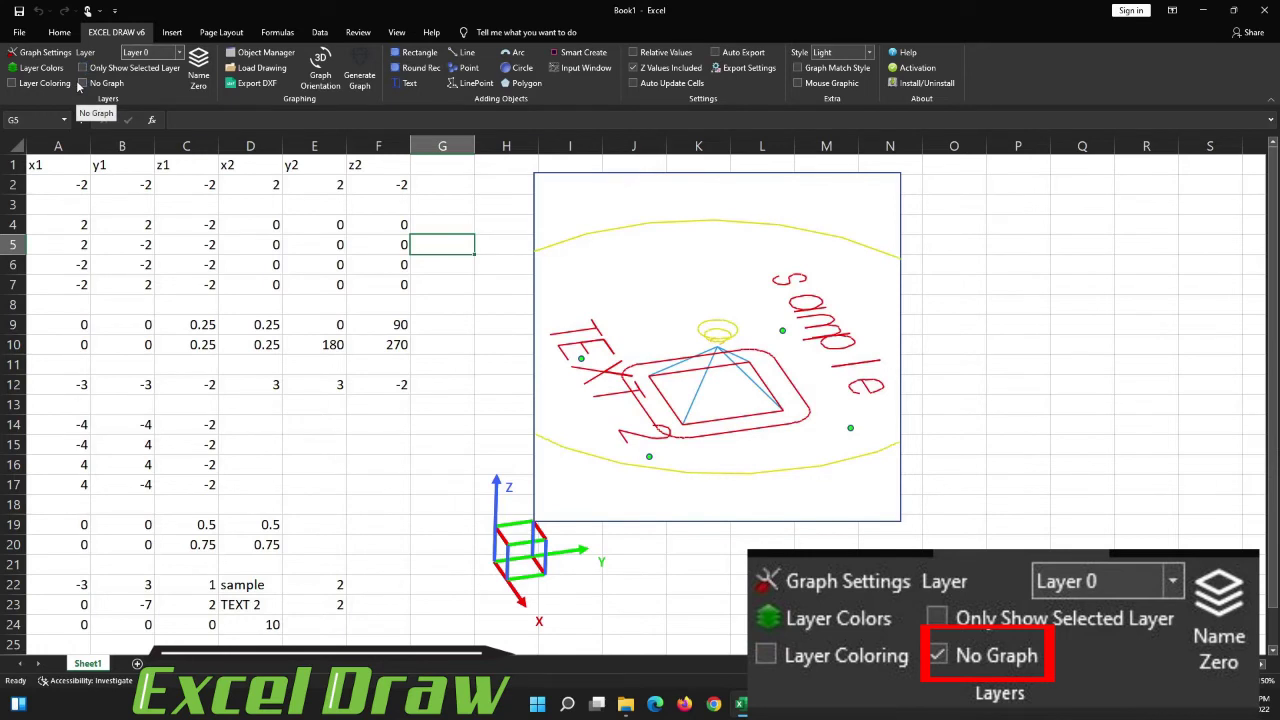
click(83, 83)
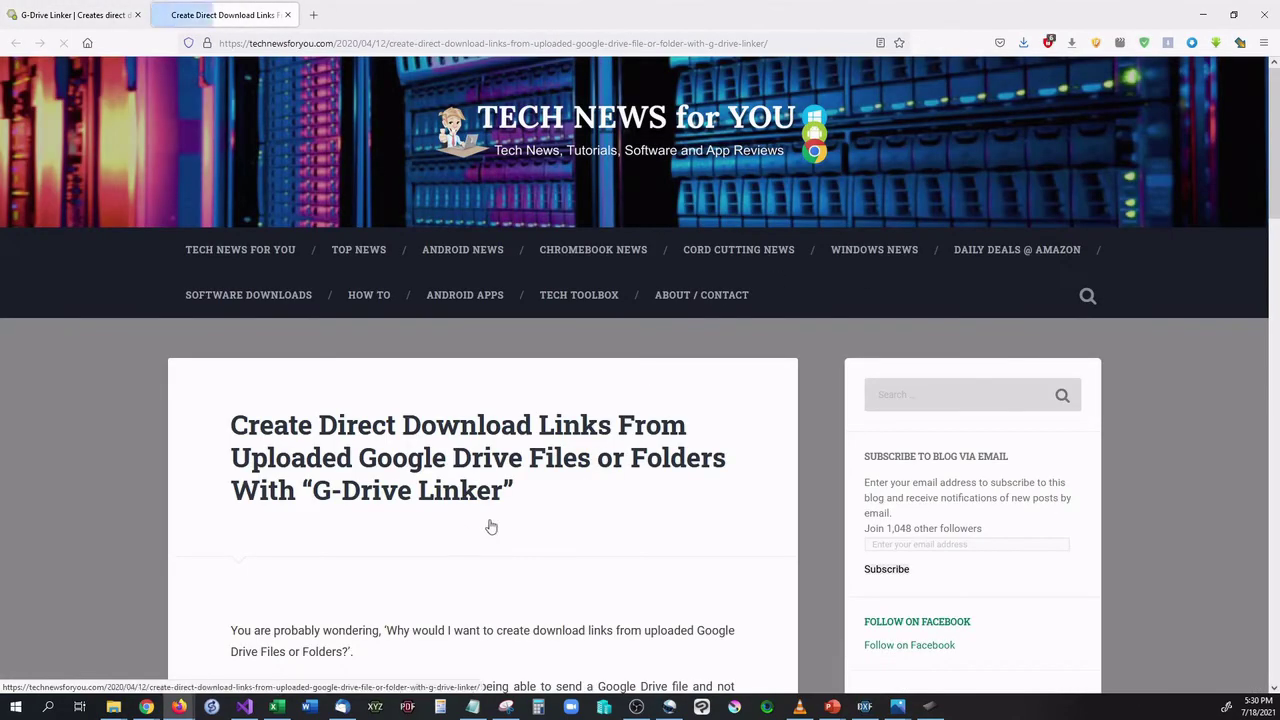
Step: Scroll the G-Drive Linker article to show its title and opening paragraphs
scroll(545, 512, down, 15)
scroll(538, 510, up, 15)
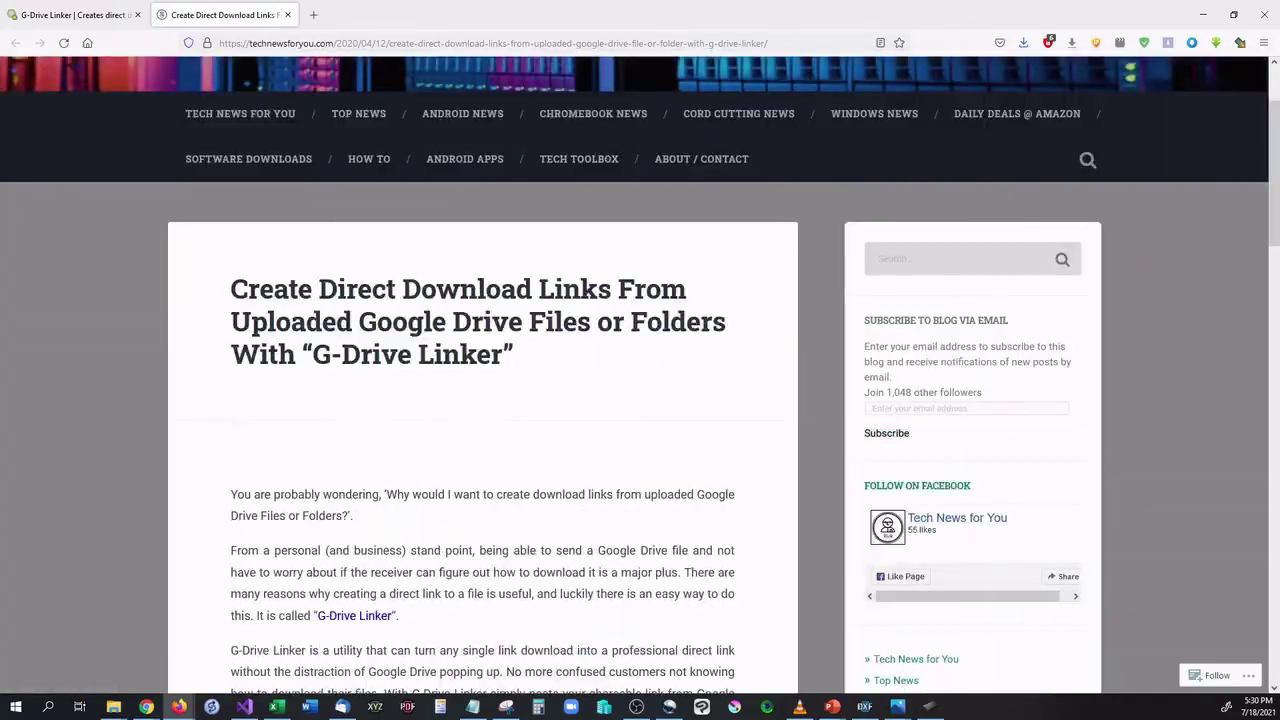